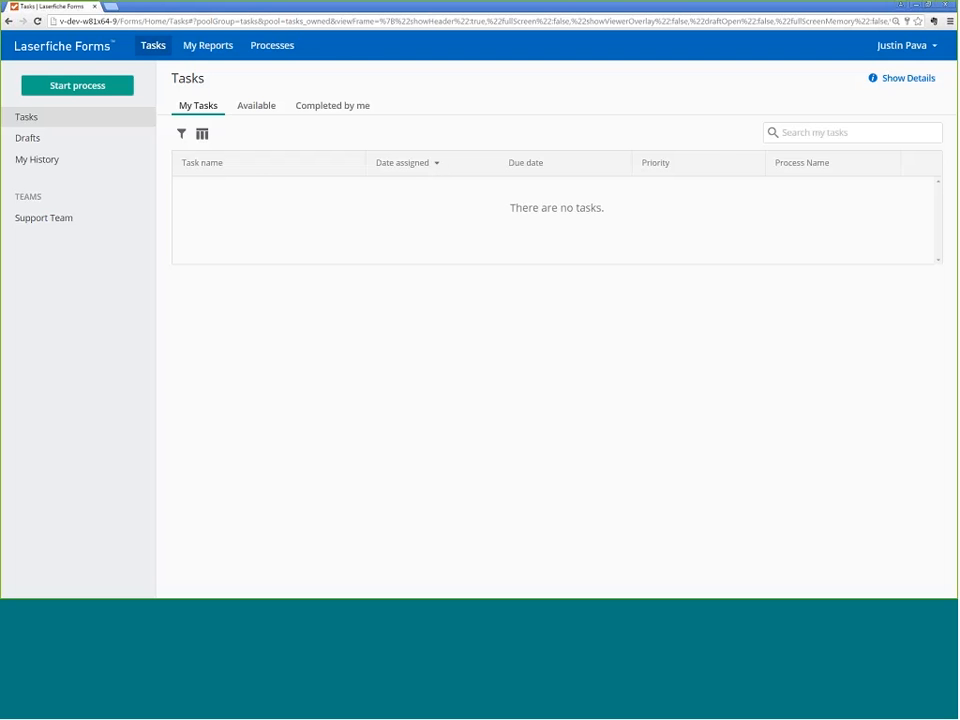
Step: Adjust the browser zoom and switch to the Support Team's task list under Teams
{"action": "key", "text": "ctrl+plus"}
{"action": "key", "text": "ctrl+minus"}
{"action": "left_click", "coordinate": [40, 228]}
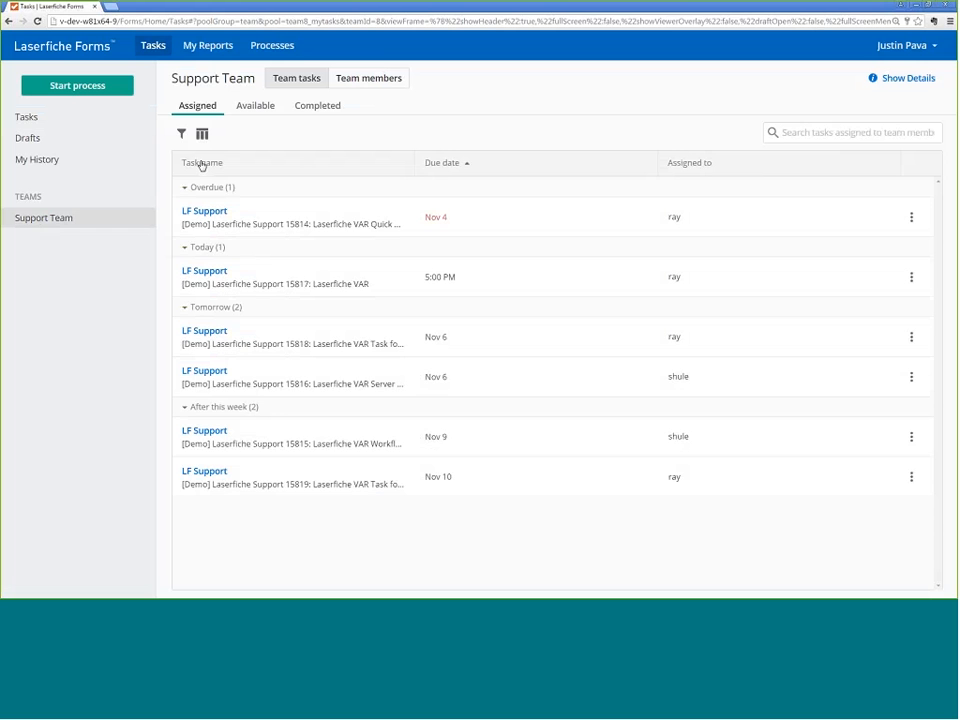
Step: Check the Available and Completed tabs, then group Assigned tasks by the Assigned to column
{"action": "left_click", "coordinate": [256, 114]}
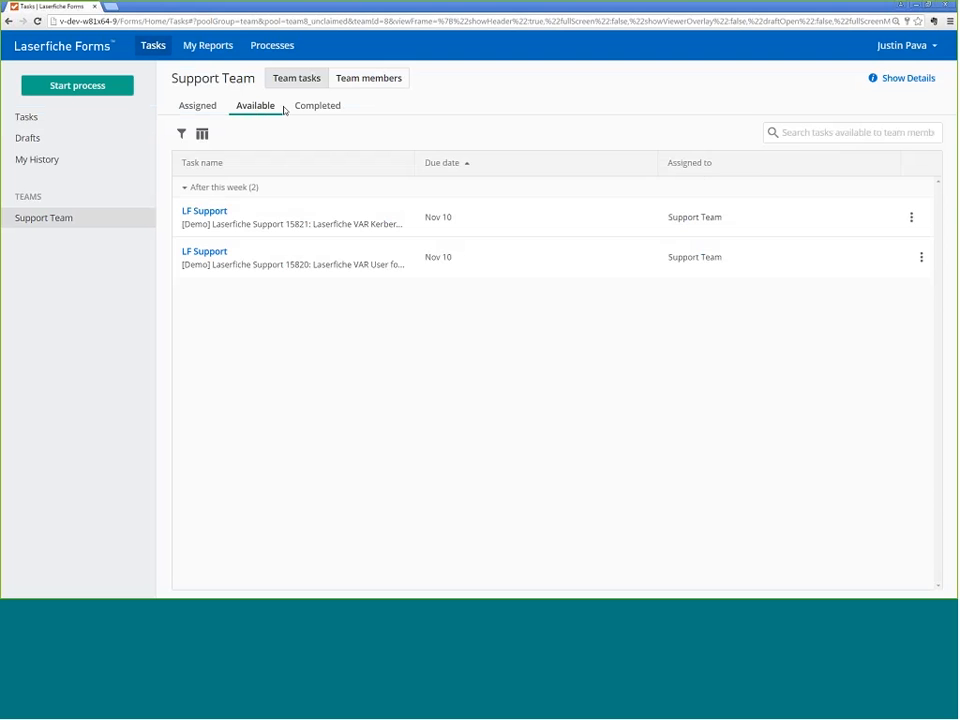
{"action": "left_click", "coordinate": [284, 109]}
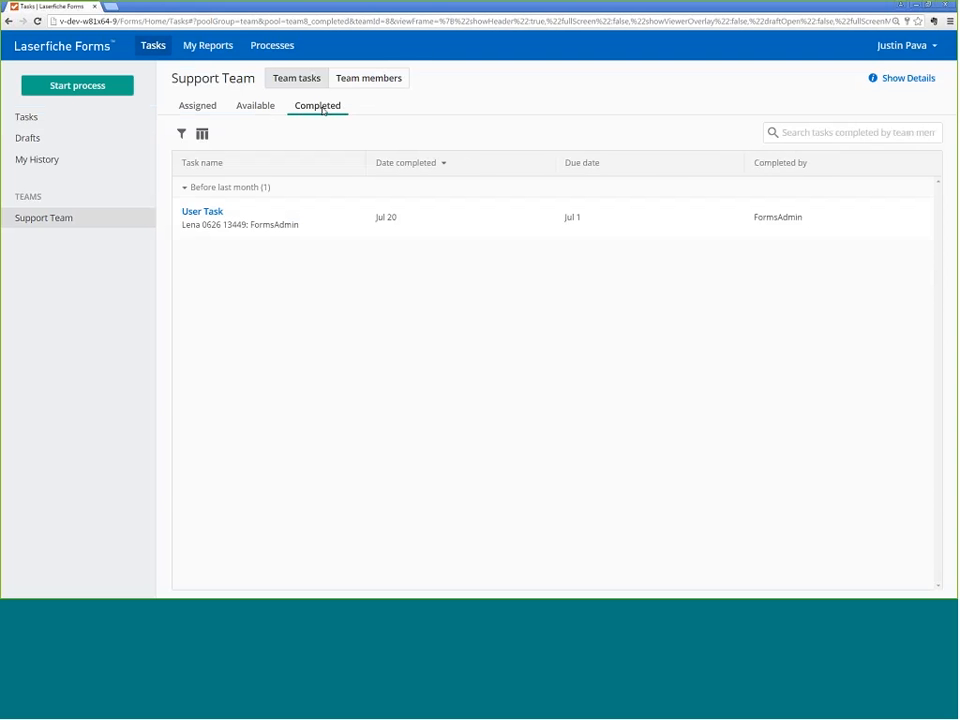
{"action": "left_click", "coordinate": [206, 107]}
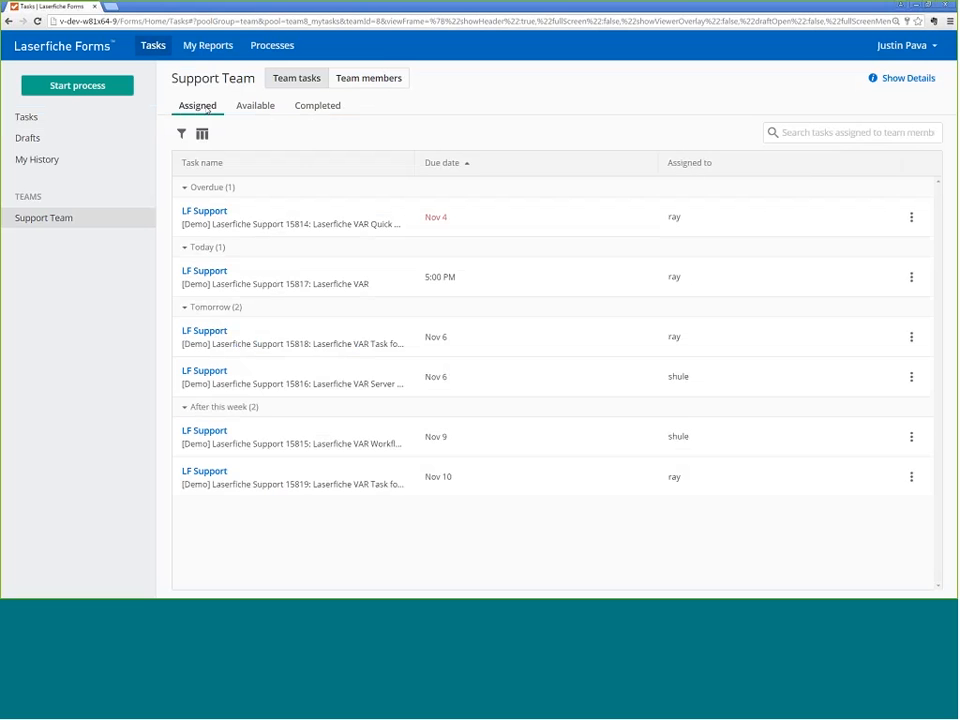
{"action": "left_click", "coordinate": [718, 172]}
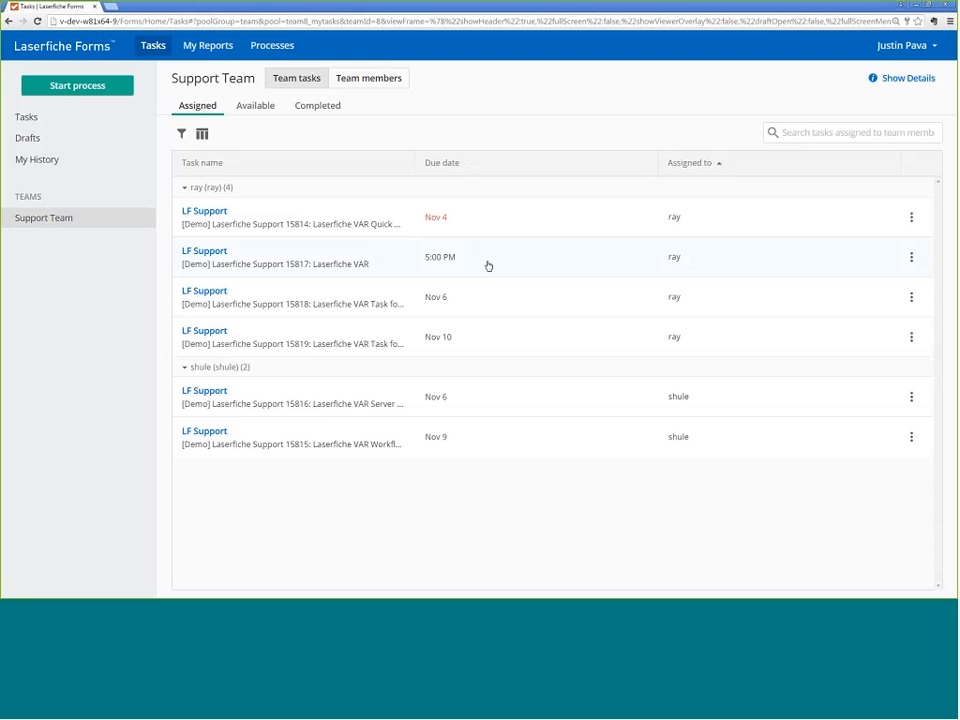
Step: Collapse and re-expand a member's group, regroup by Due date, and enable column filters
{"action": "left_click", "coordinate": [229, 368]}
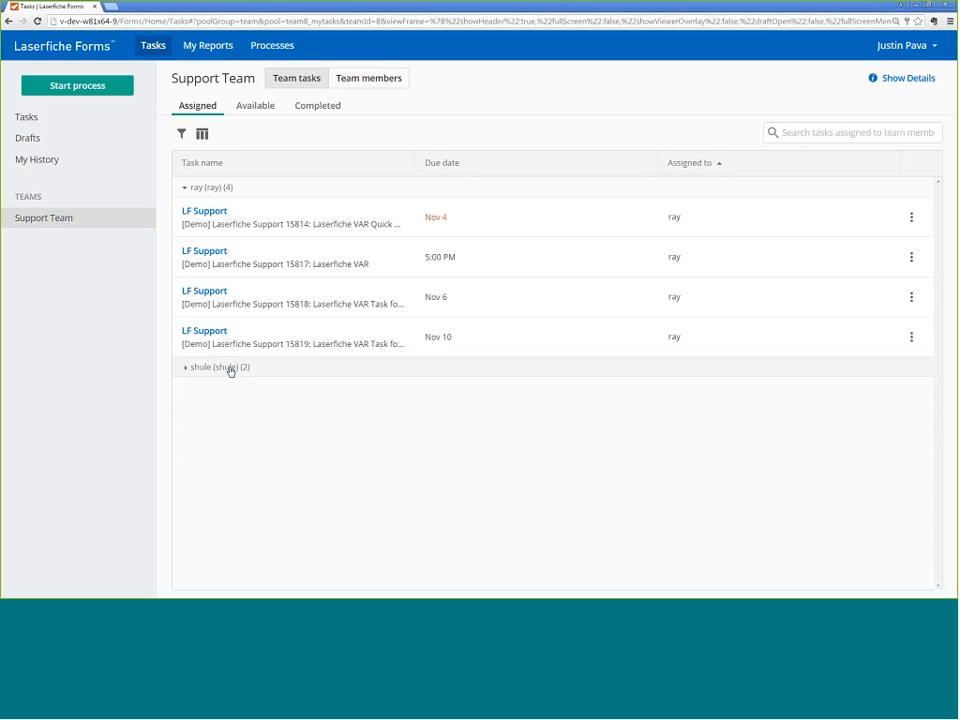
{"action": "left_click", "coordinate": [230, 368]}
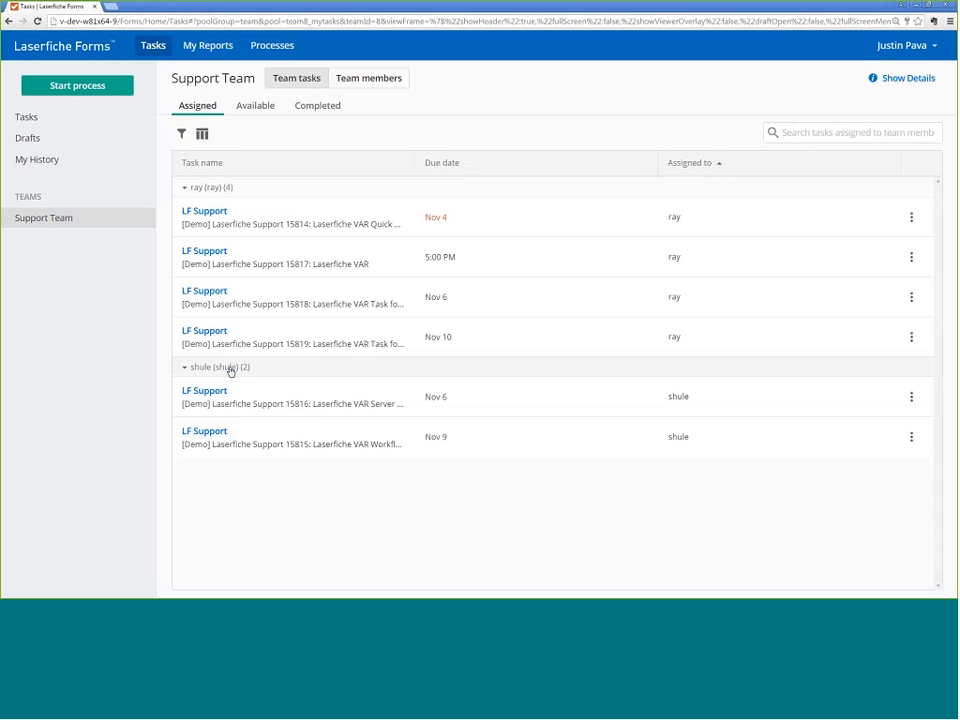
{"action": "left_click", "coordinate": [531, 161]}
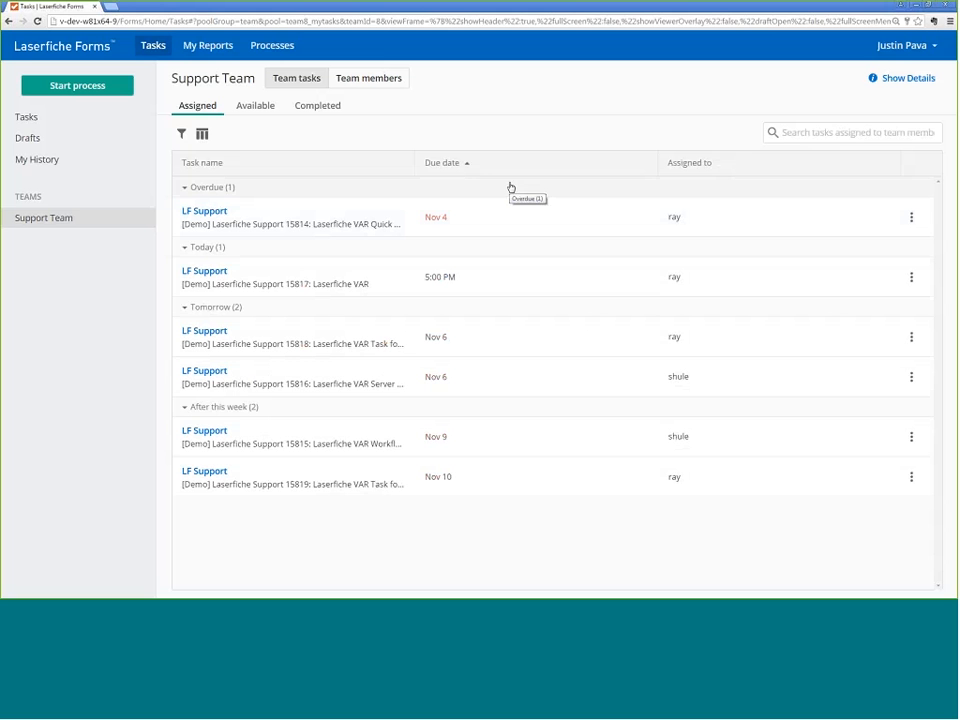
{"action": "left_click", "coordinate": [182, 136]}
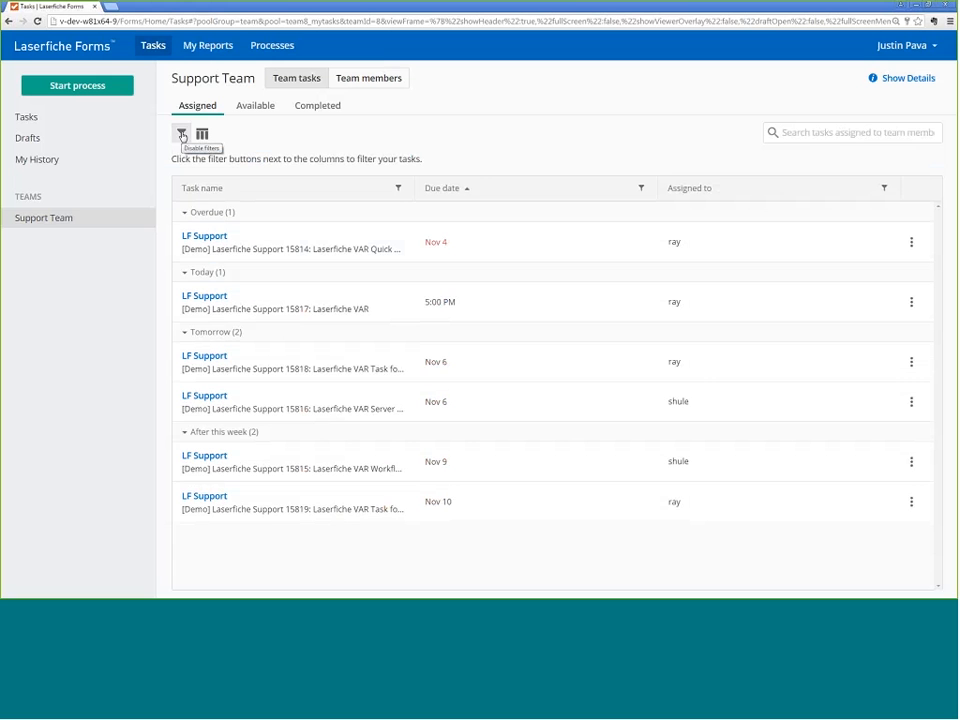
Step: Filter to one member's Overdue tasks, then remove all filters and turn column filtering off
{"action": "left_click", "coordinate": [182, 135]}
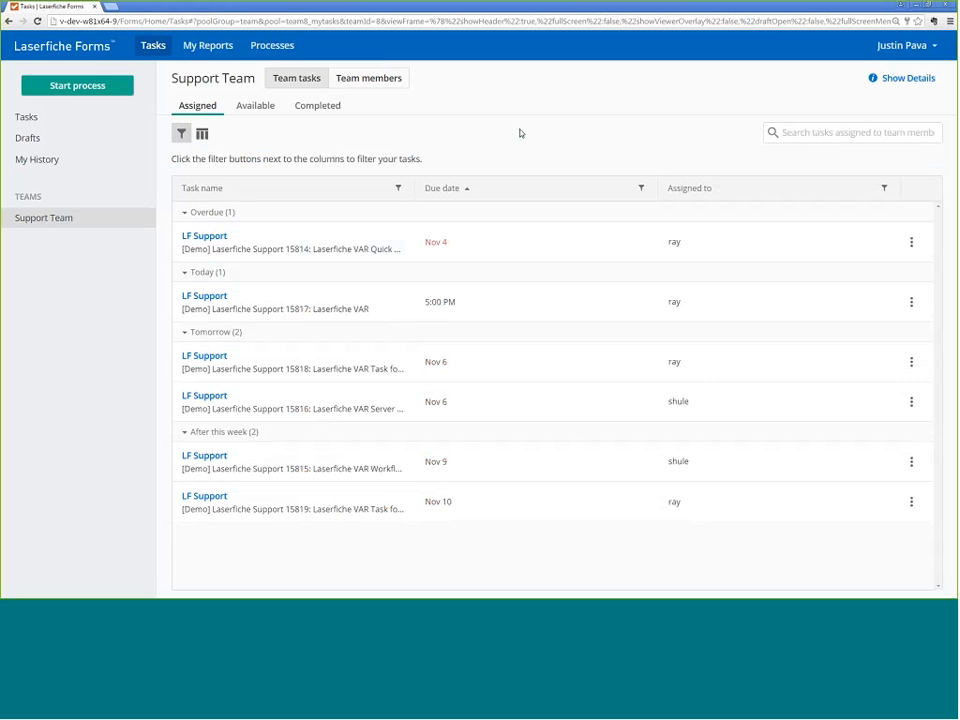
{"action": "left_click", "coordinate": [883, 189]}
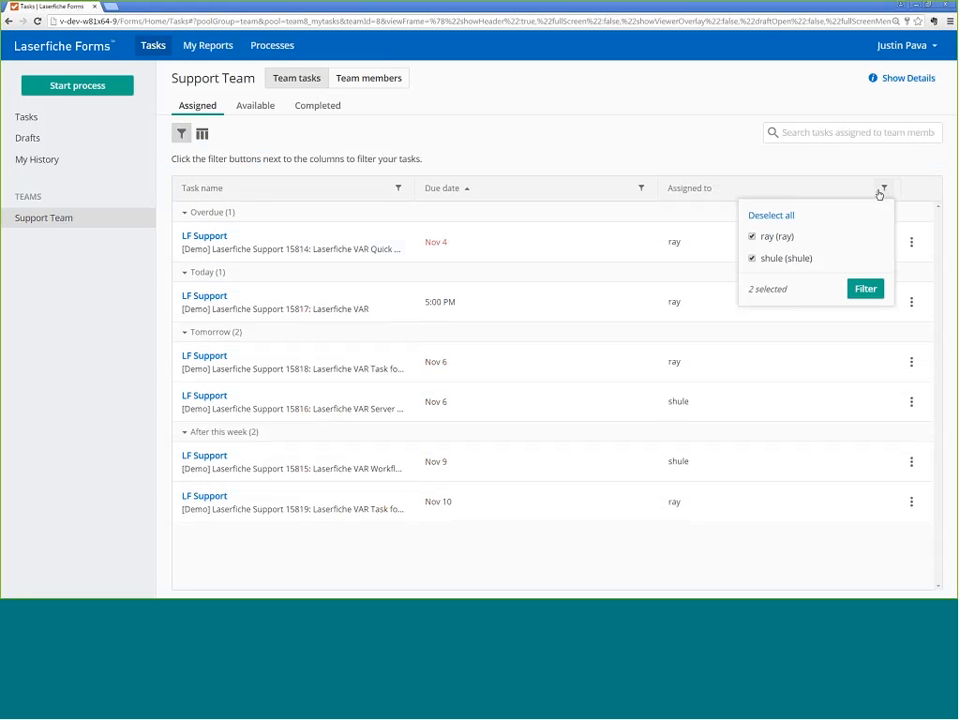
{"action": "left_click", "coordinate": [752, 260]}
{"action": "left_click", "coordinate": [865, 290]}
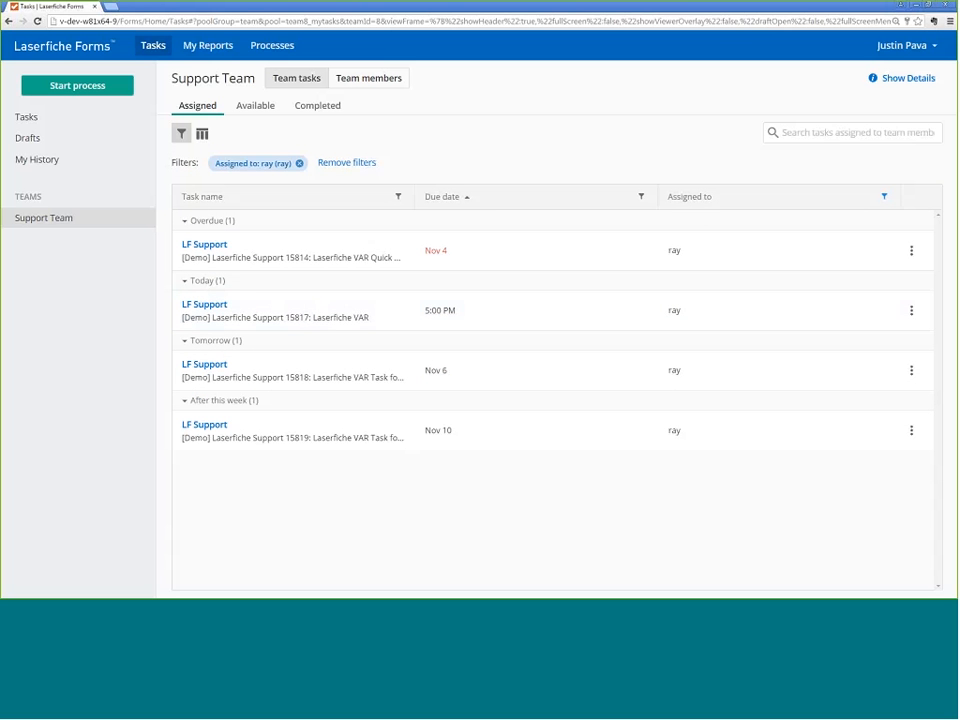
{"action": "left_click", "coordinate": [641, 197]}
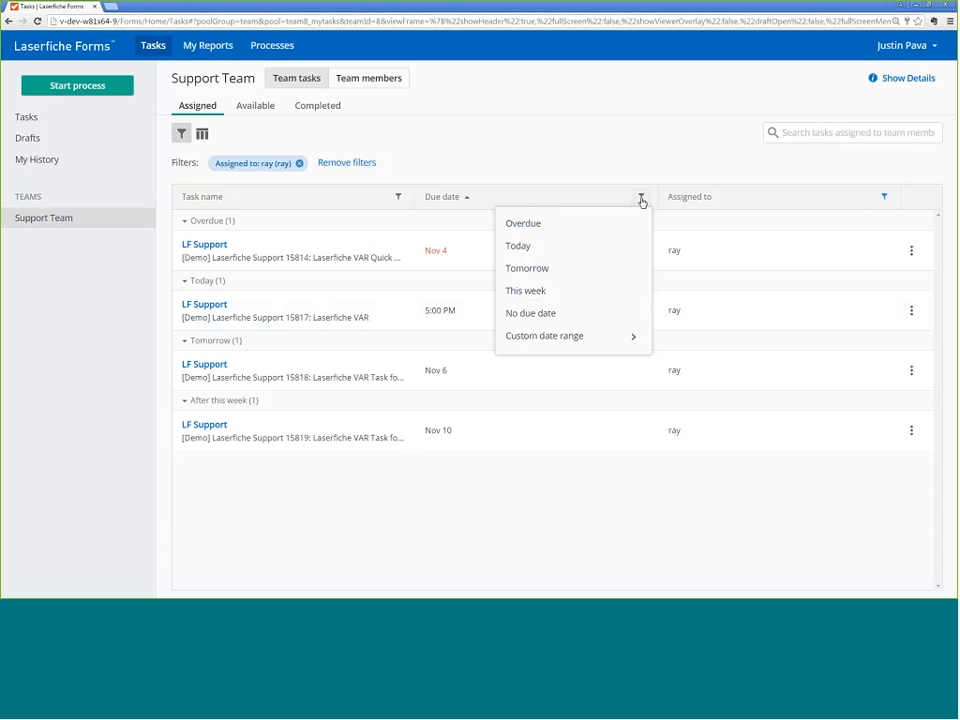
{"action": "left_click", "coordinate": [540, 231]}
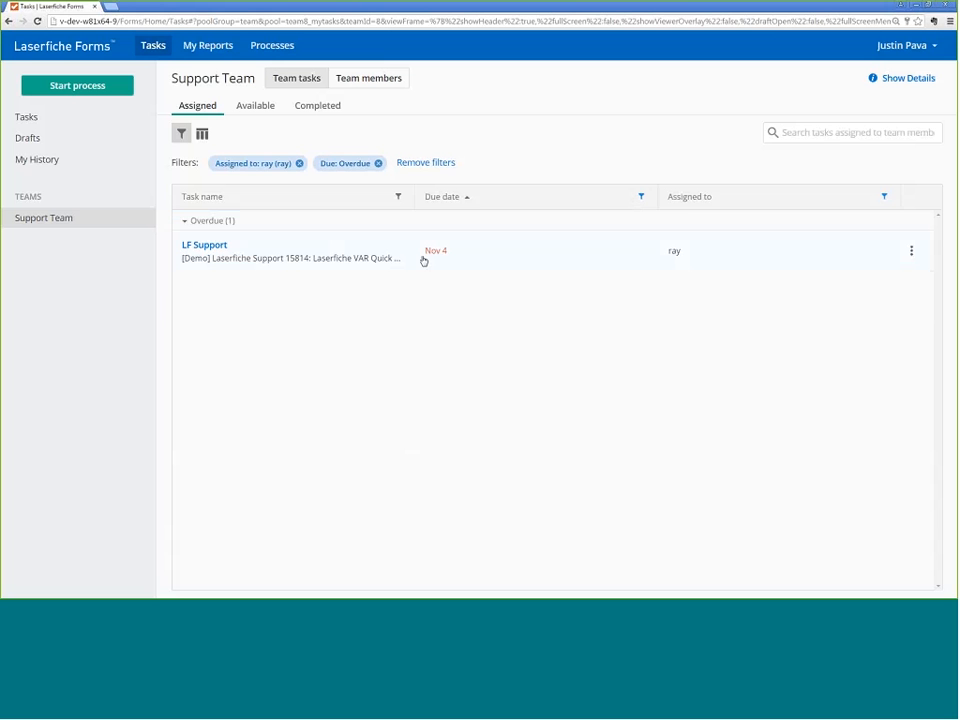
{"action": "left_click", "coordinate": [428, 165]}
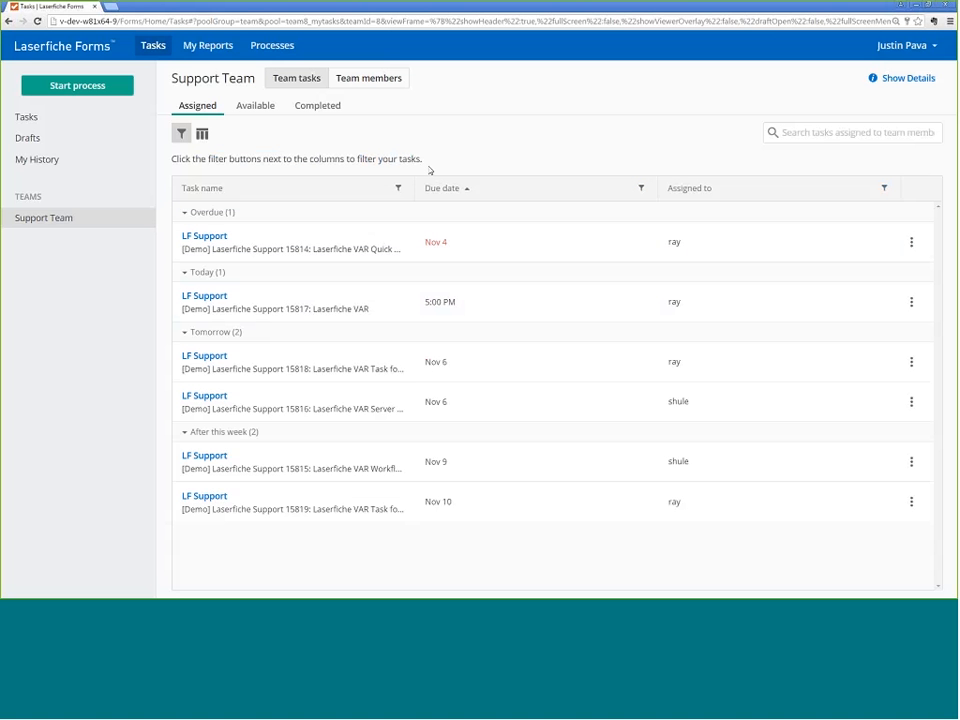
{"action": "left_click", "coordinate": [183, 136]}
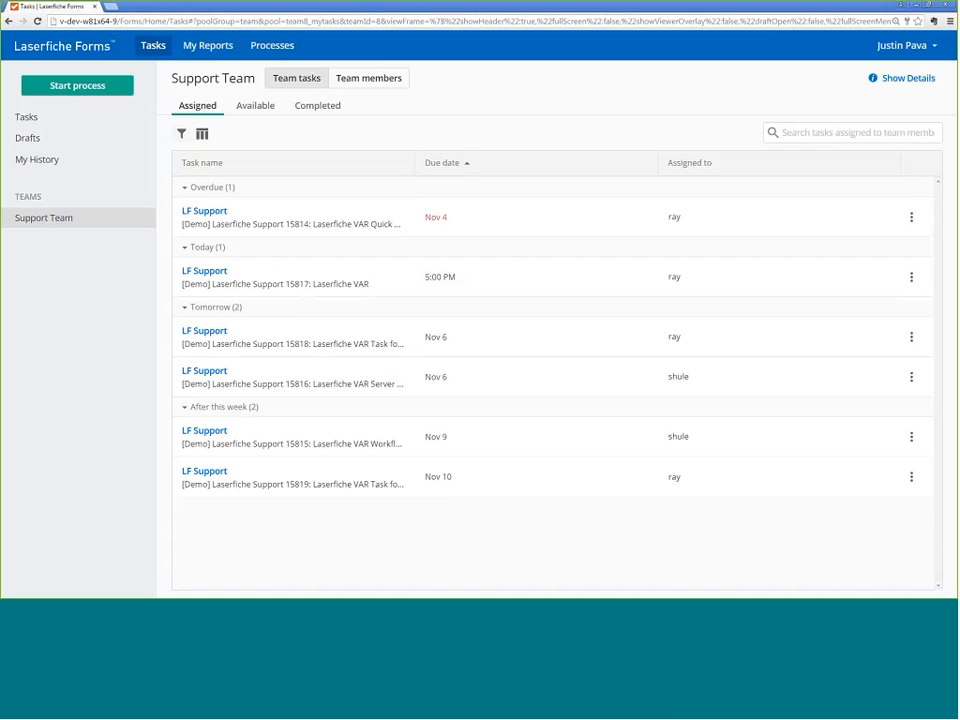
Step: On the Available tab, review the Kerberos task's details and history, then open its actions menu
{"action": "left_click", "coordinate": [256, 108]}
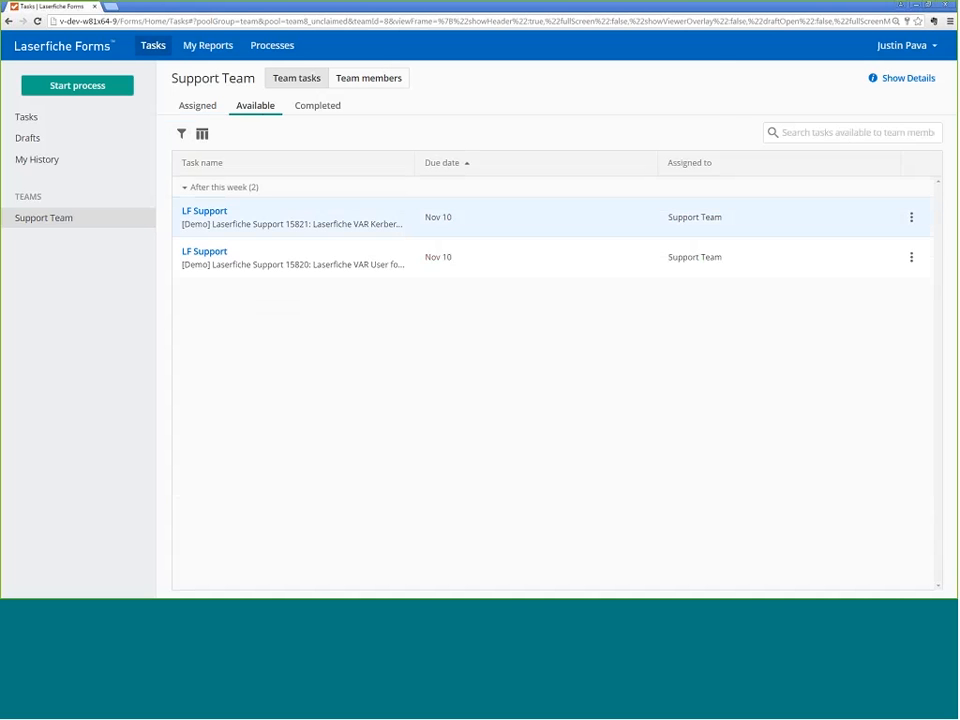
{"action": "left_click", "coordinate": [910, 77]}
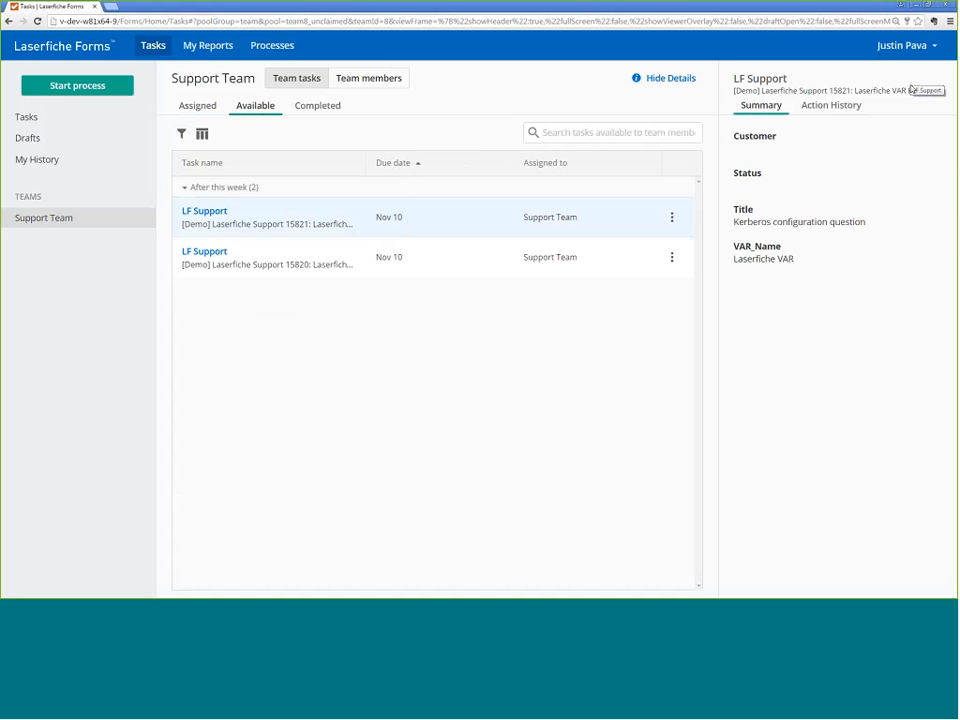
{"action": "left_click", "coordinate": [831, 110]}
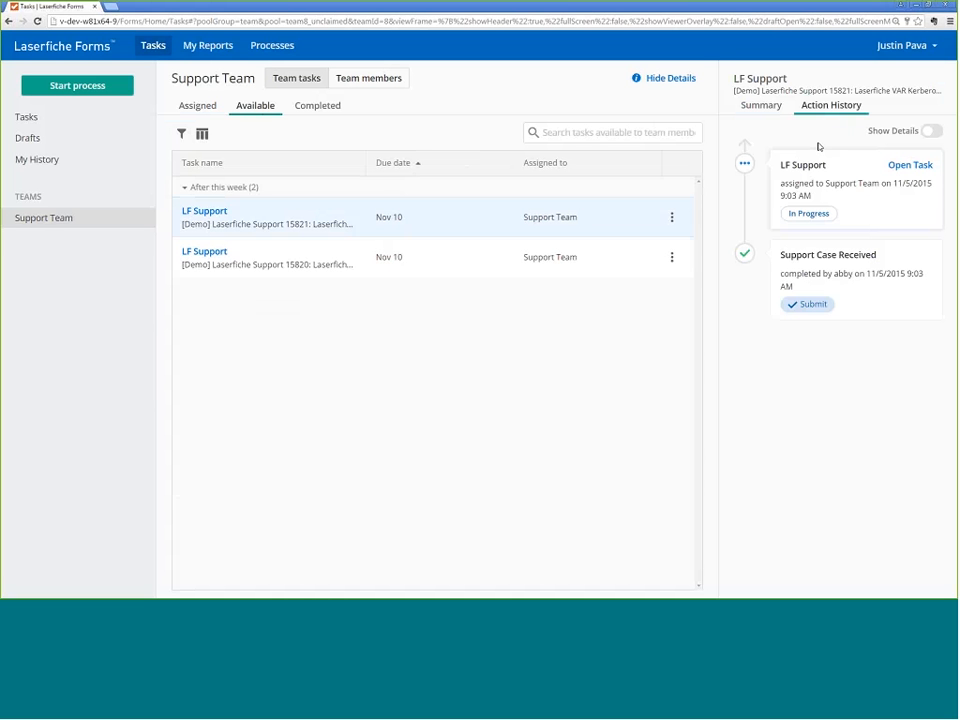
{"action": "left_click", "coordinate": [772, 106]}
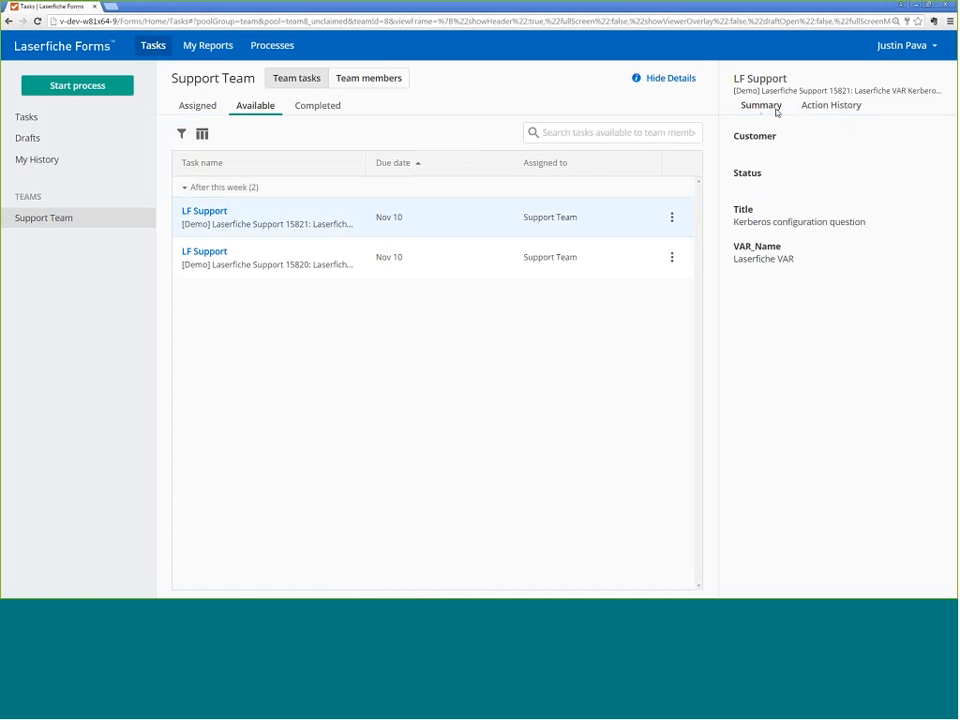
{"action": "left_click", "coordinate": [668, 80]}
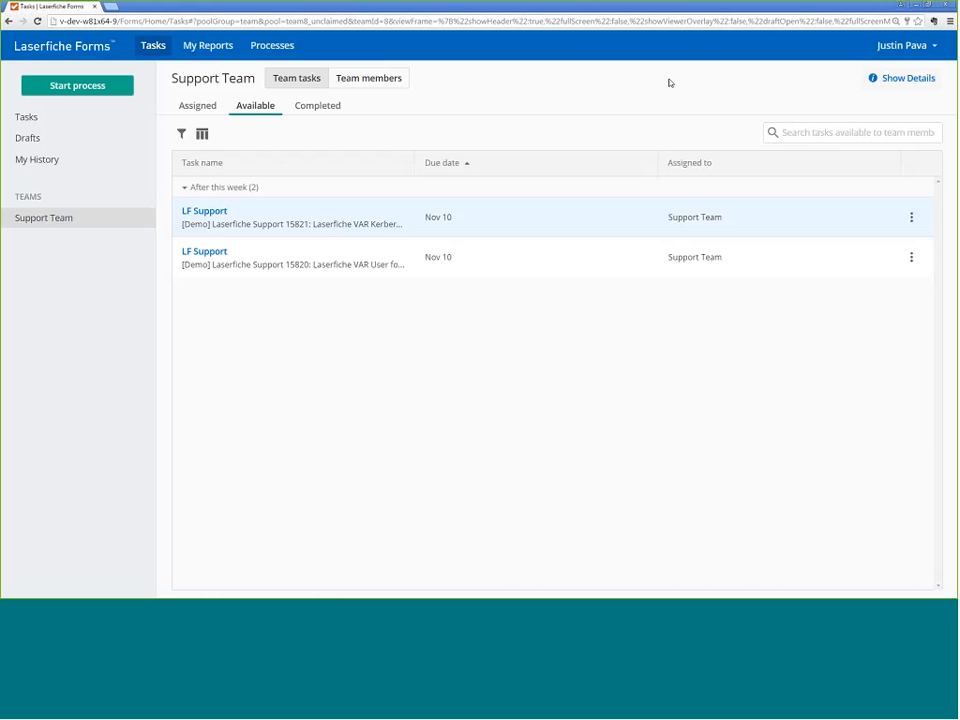
{"action": "left_click", "coordinate": [911, 219]}
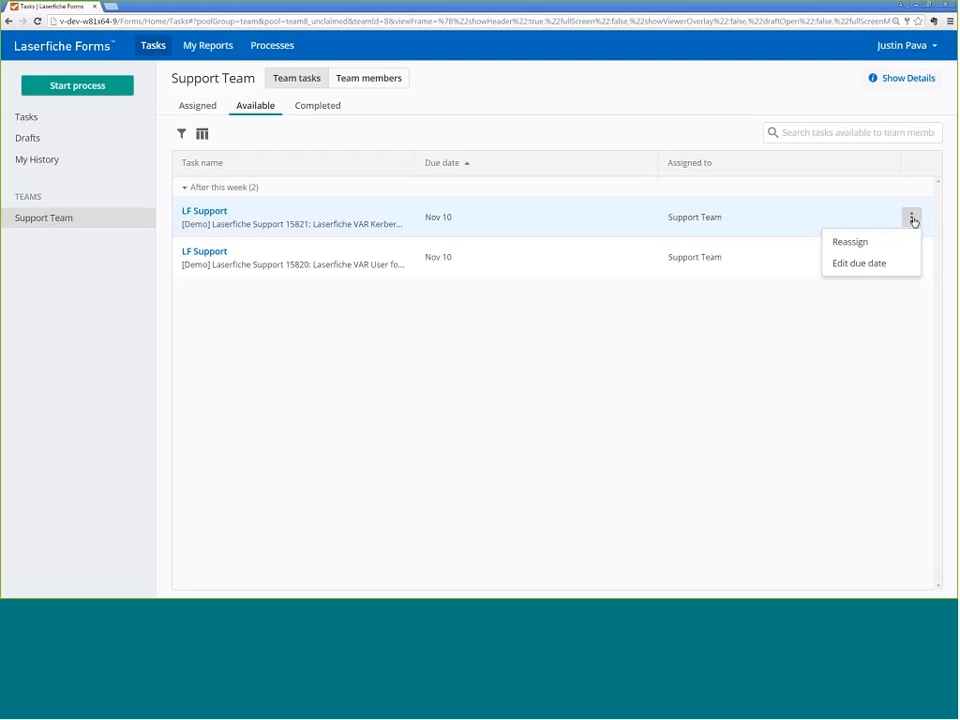
Step: Change the Kerberos task's due date from Nov 10 to Nov 6 and save it
{"action": "left_click", "coordinate": [856, 265]}
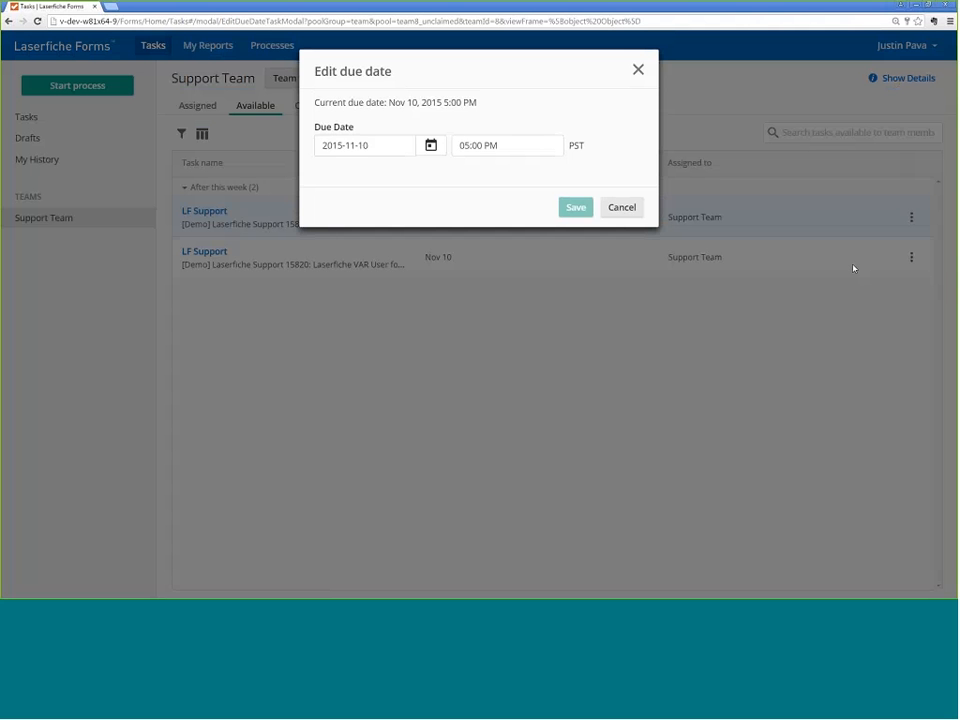
{"action": "left_click", "coordinate": [426, 147]}
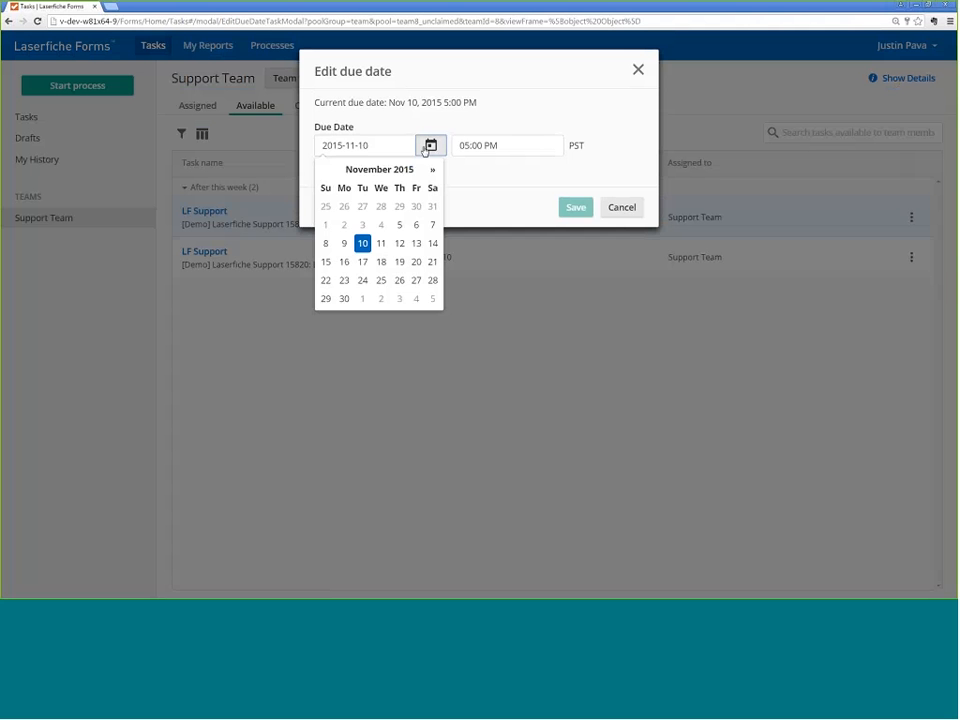
{"action": "left_click", "coordinate": [416, 226]}
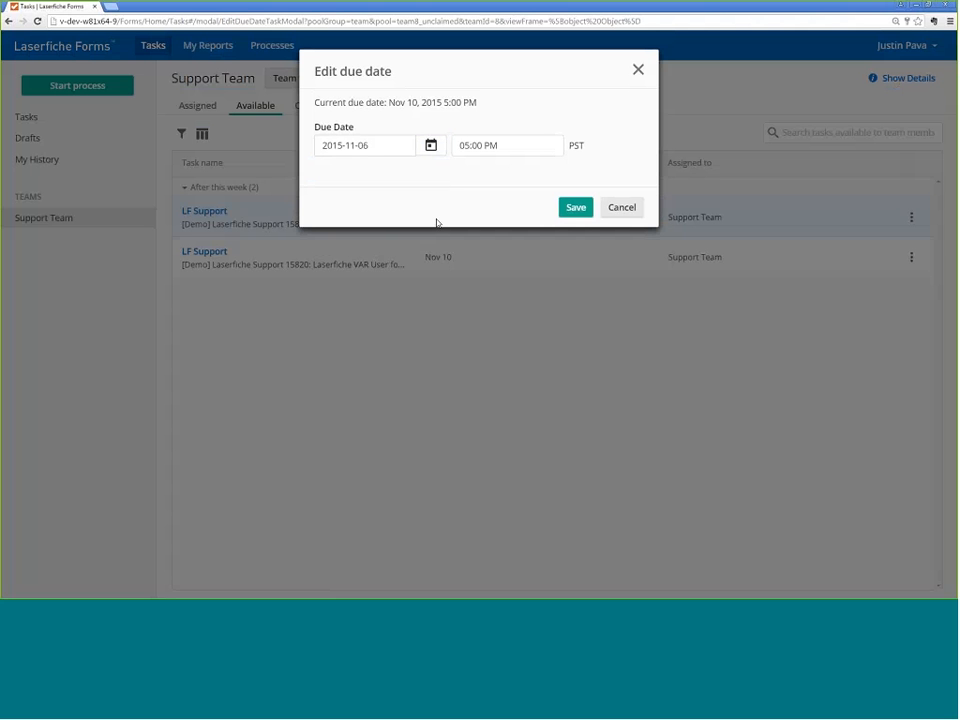
{"action": "left_click", "coordinate": [575, 208]}
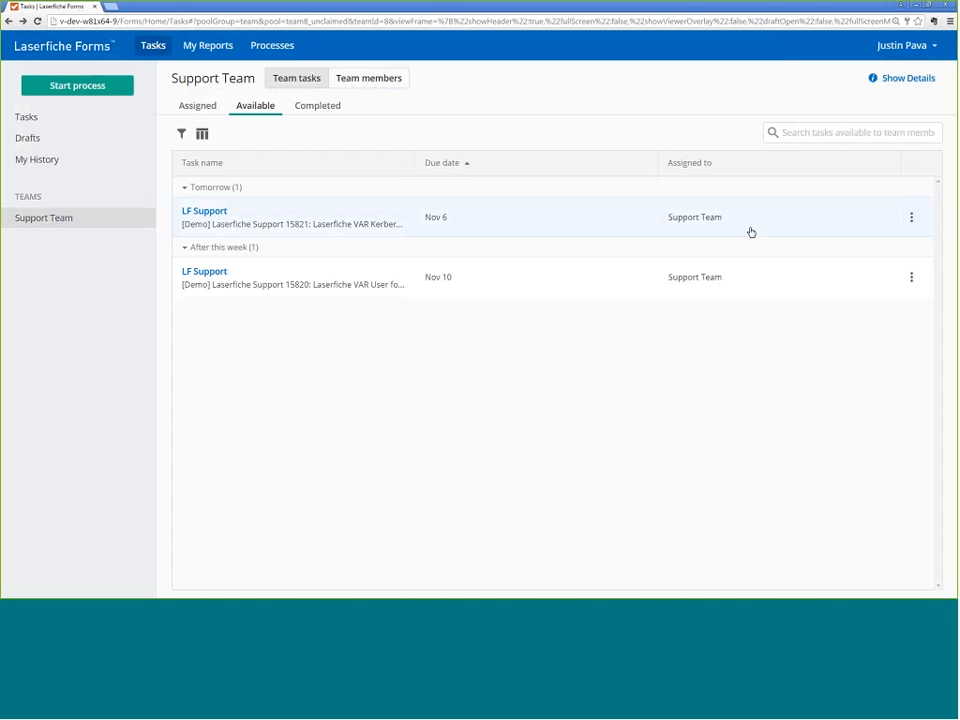
{"action": "left_click", "coordinate": [911, 218]}
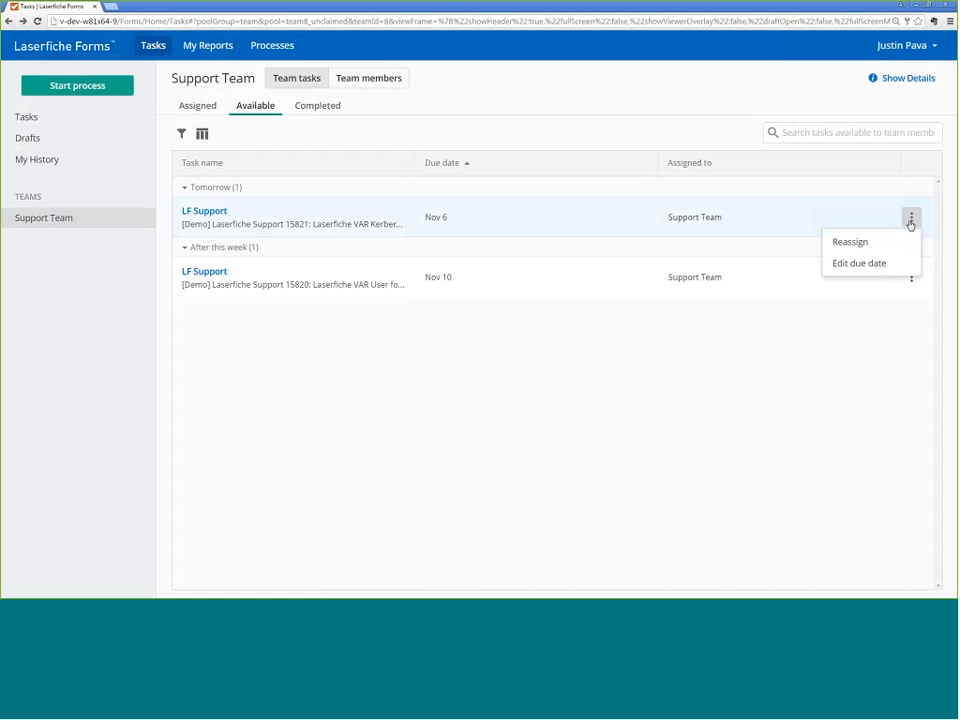
Step: Start reassigning the Nov 6 task, glance at the team option, and return to single-user reassignment
{"action": "left_click", "coordinate": [858, 246]}
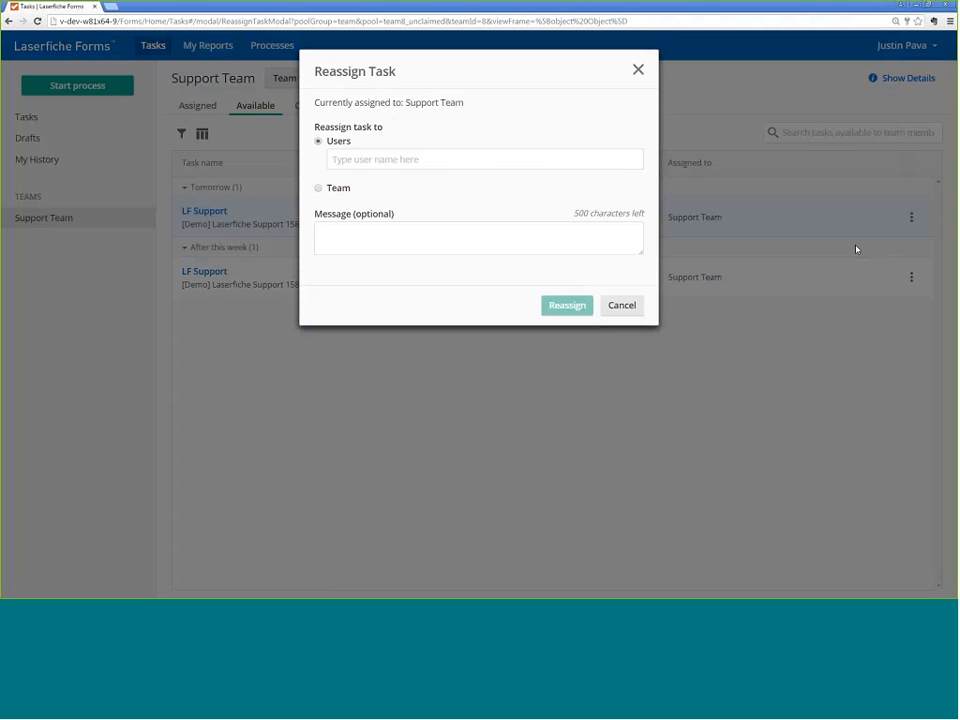
{"action": "left_click", "coordinate": [604, 155]}
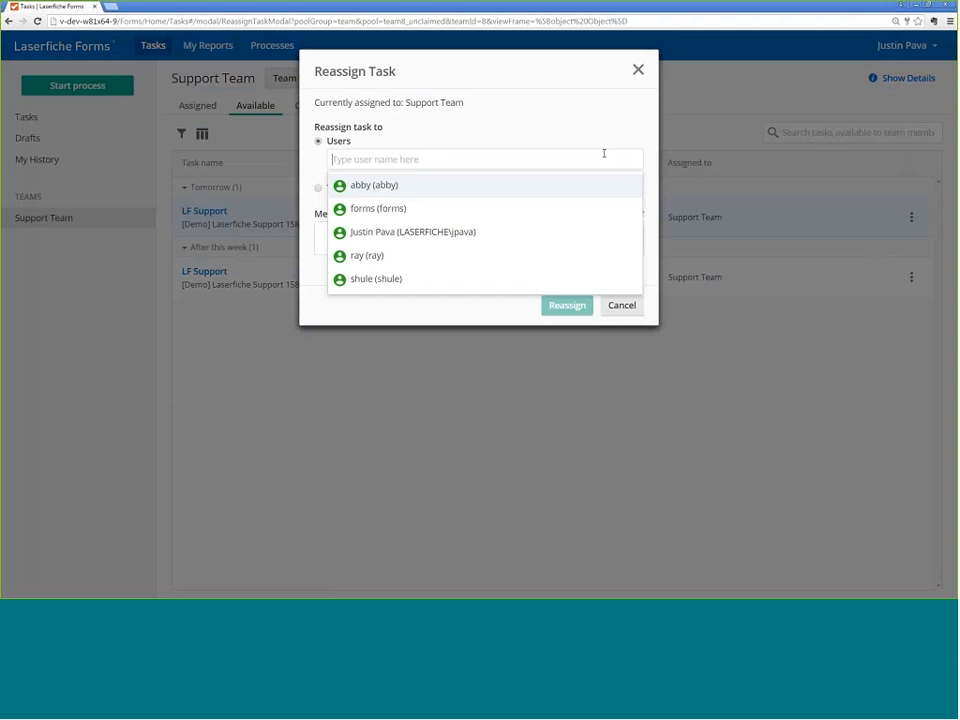
{"action": "left_click", "coordinate": [317, 189]}
{"action": "left_click", "coordinate": [346, 187]}
{"action": "left_click", "coordinate": [354, 188]}
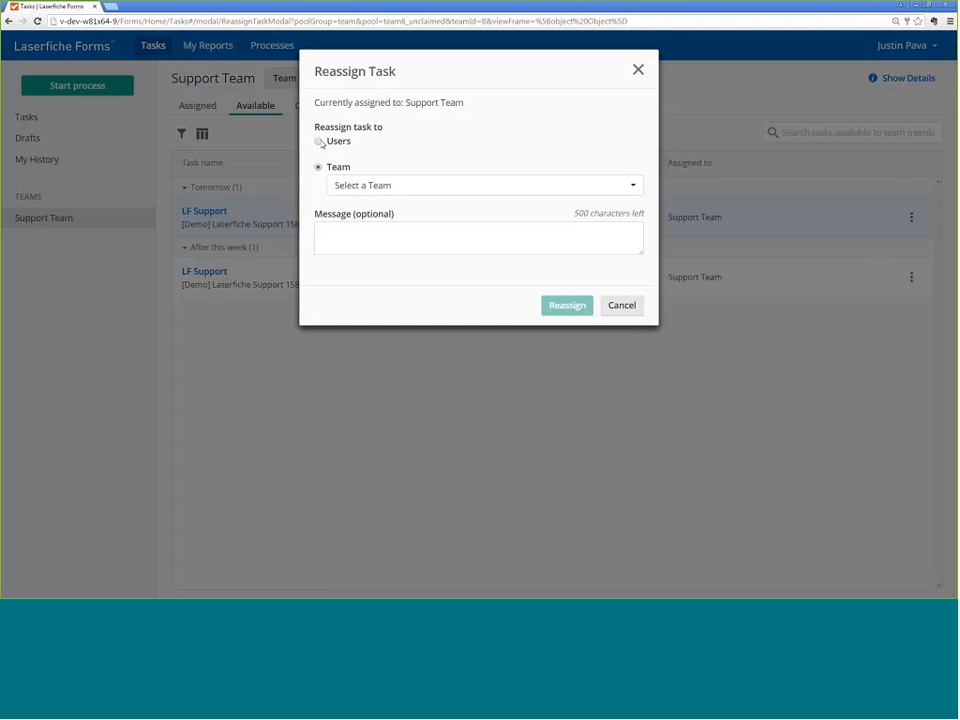
{"action": "left_click", "coordinate": [319, 142]}
Step: Add the message 'Can you take care of this?' and select the matching team member as recipient
{"action": "left_click", "coordinate": [336, 229]}
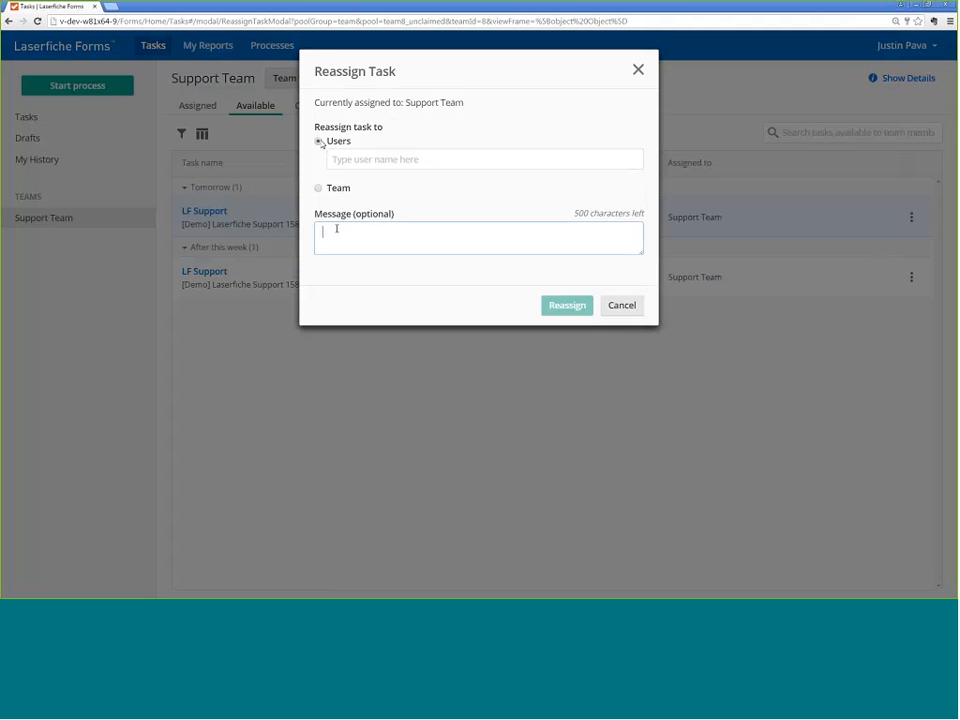
{"action": "type", "text": "Can you take care of this?"}
{"action": "left_click", "coordinate": [375, 159]}
{"action": "type", "text": "shul"}
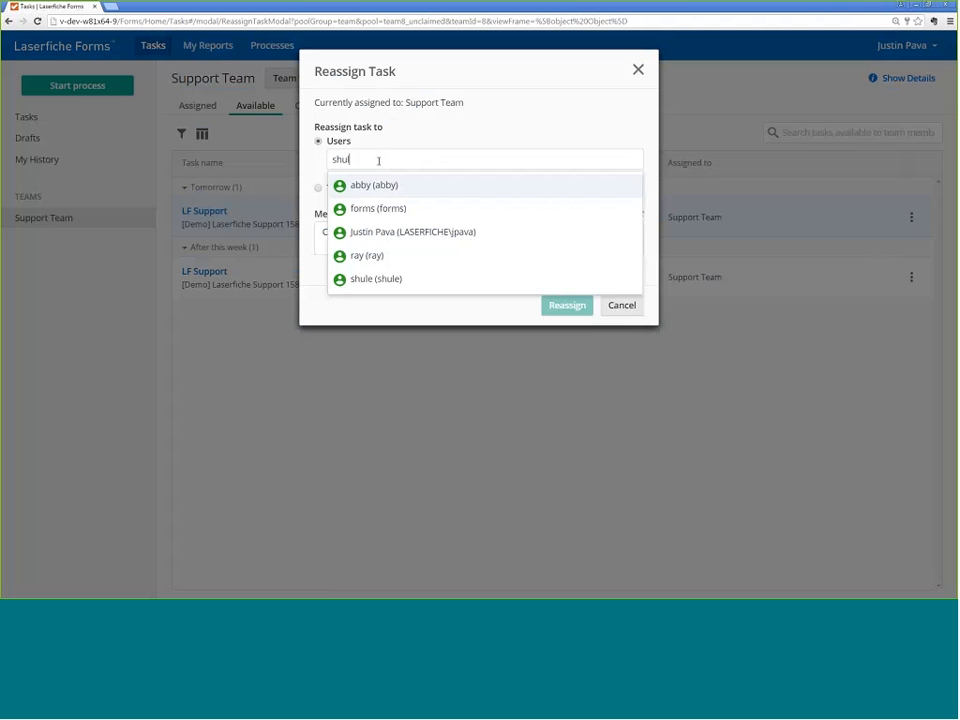
{"action": "key", "text": "Tab"}
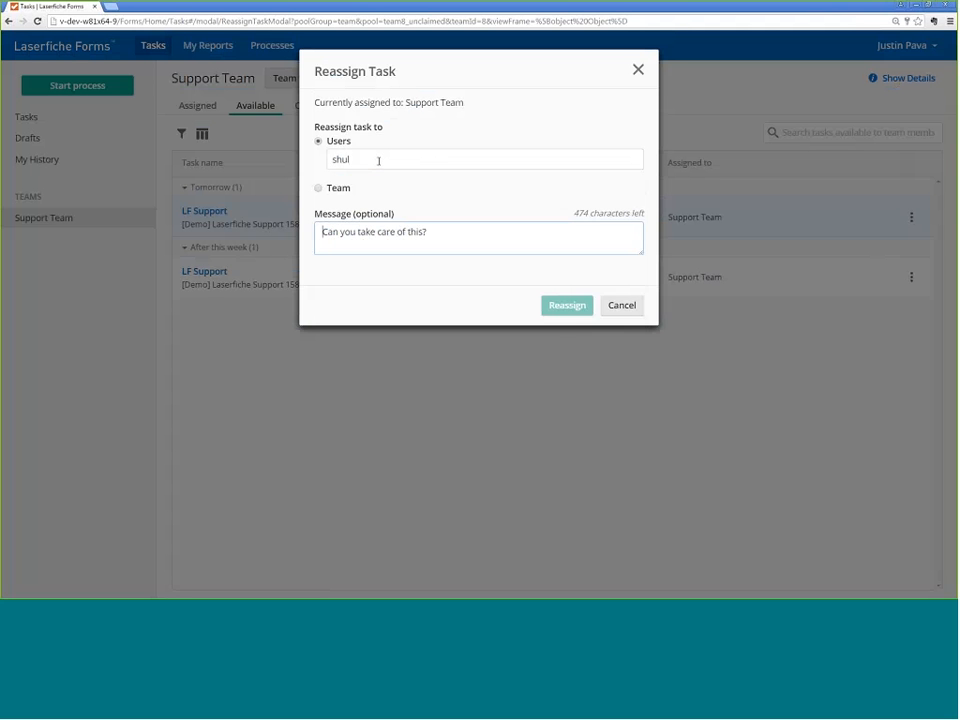
{"action": "left_click", "coordinate": [378, 160]}
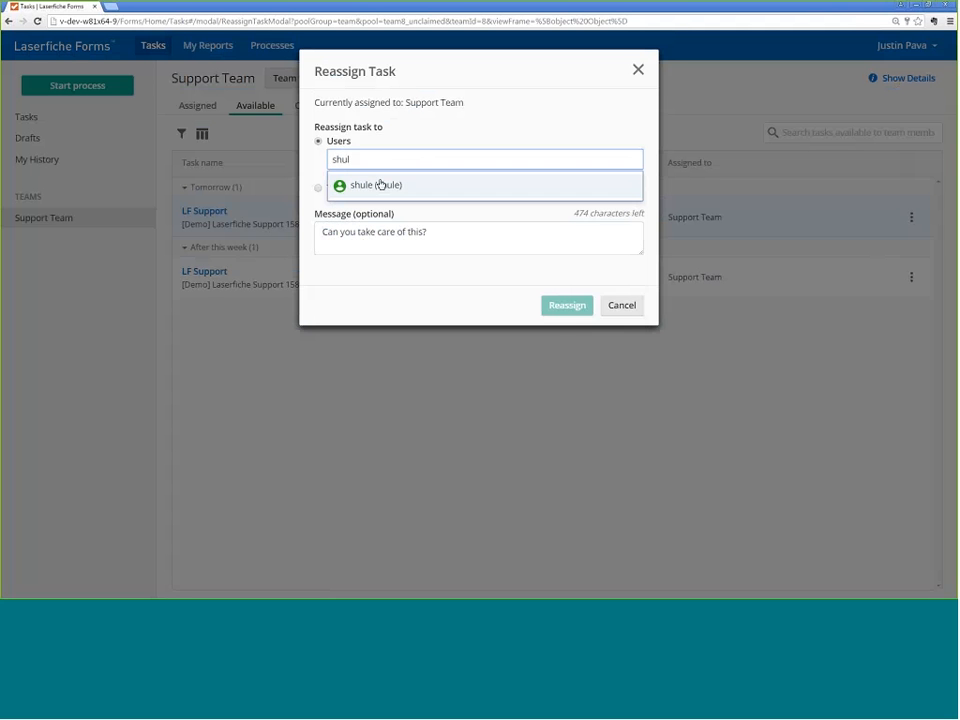
{"action": "left_click", "coordinate": [380, 185]}
{"action": "left_click", "coordinate": [441, 237]}
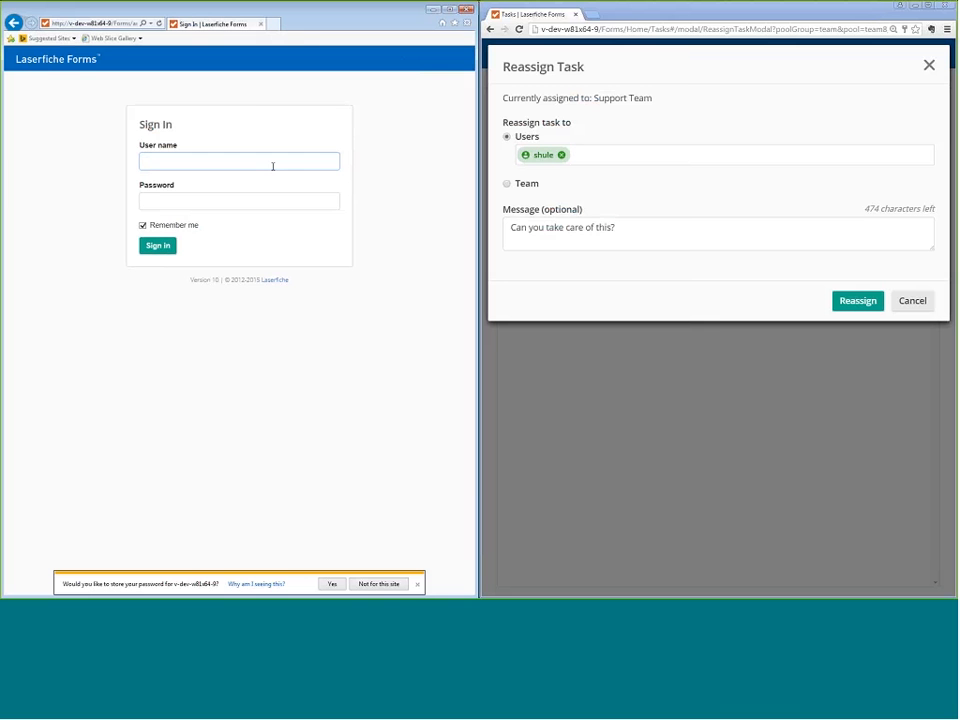
Step: Sign in as the team member in Internet Explorer, then confirm the reassignment in Chrome
{"action": "type", "text": "shule"}
{"action": "key", "text": "Tab"}
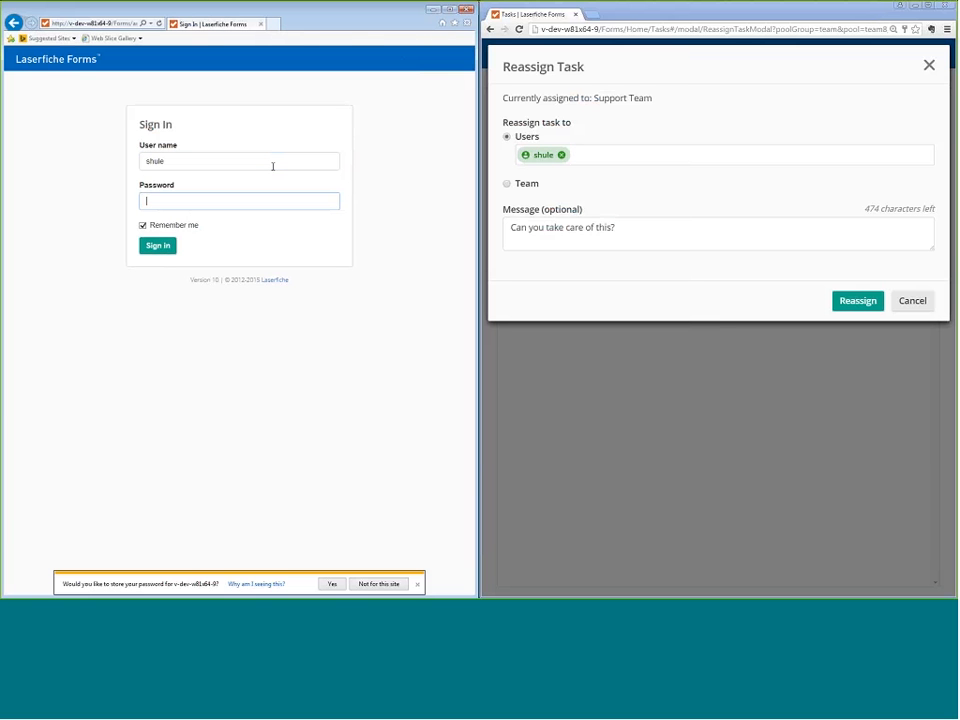
{"action": "key", "text": "Return"}
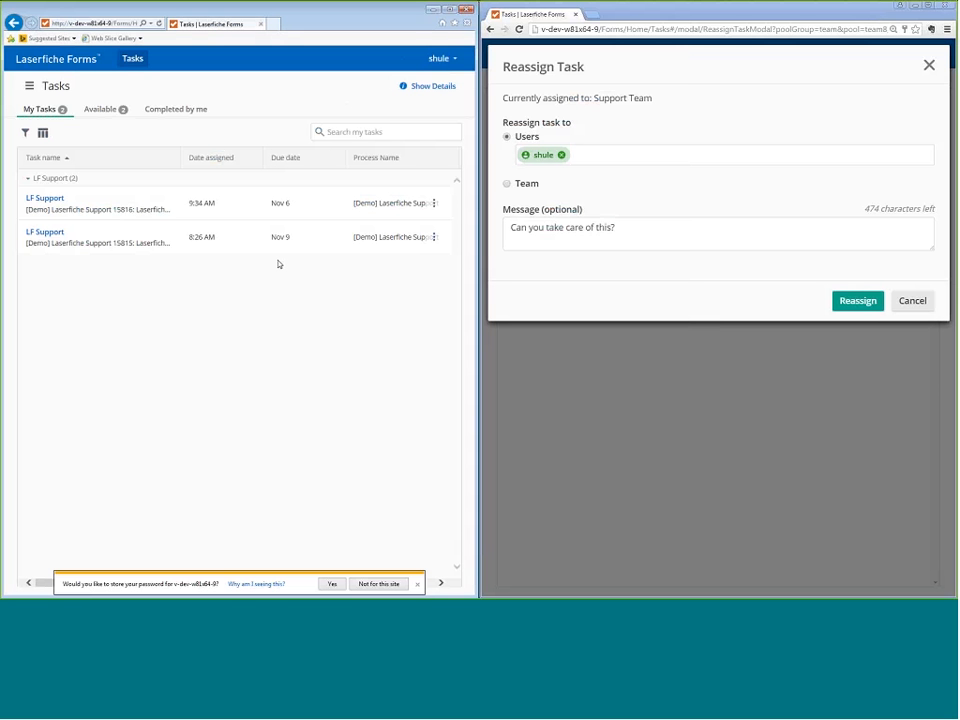
{"action": "left_click", "coordinate": [855, 302]}
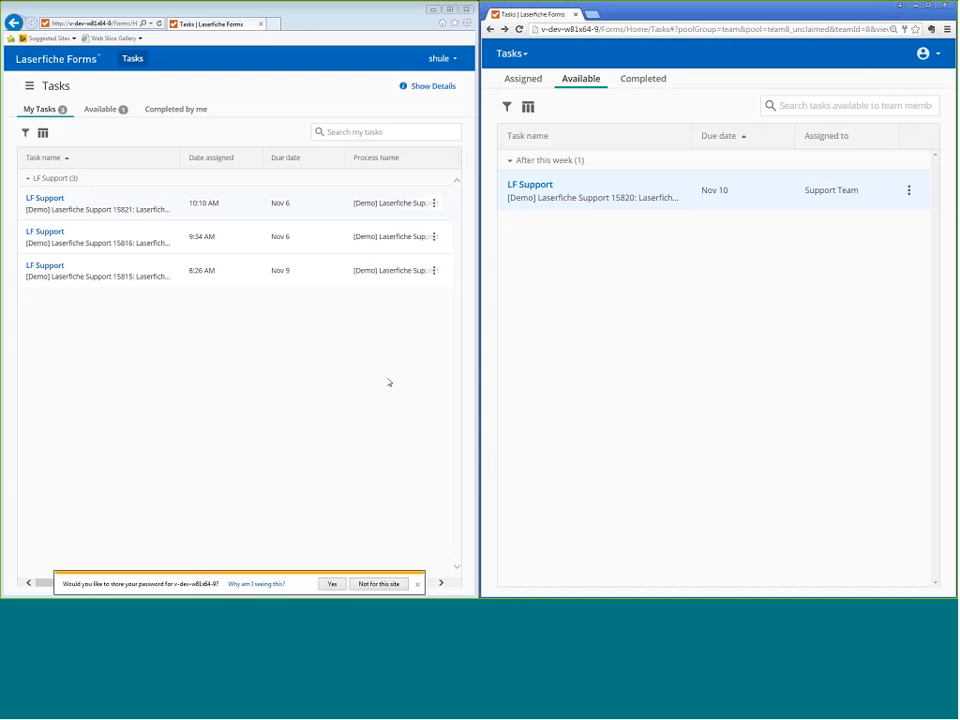
Step: Maximize the Internet Explorer window showing the member's task list
{"action": "key", "text": "super+Up"}
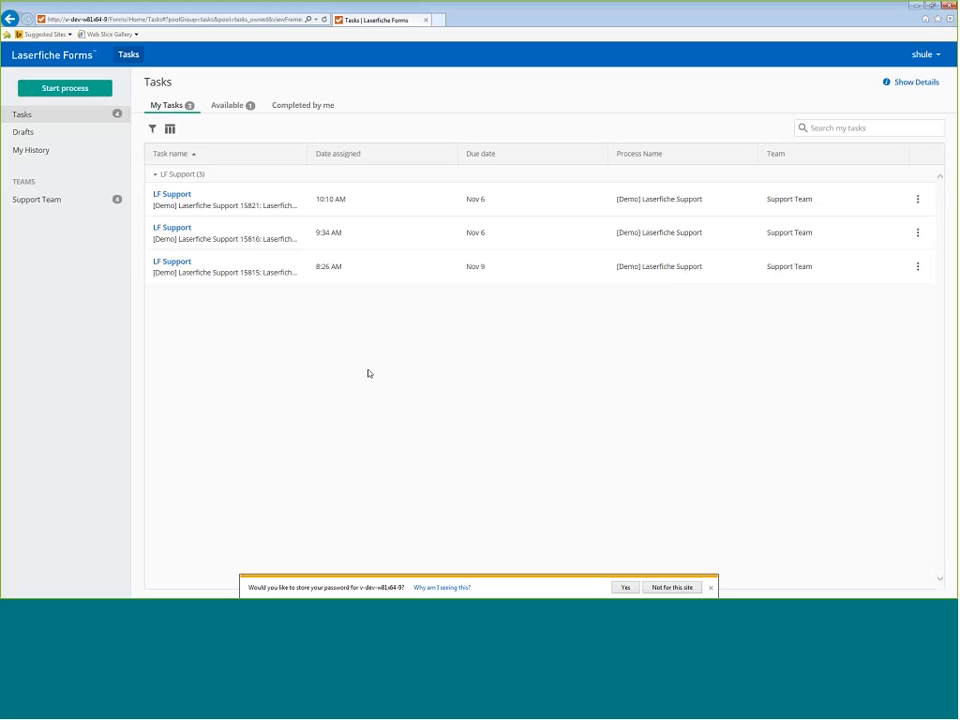
Step: Sort the member's tasks by Team, then switch to the Support Team's full task list
{"action": "left_click", "coordinate": [805, 161]}
{"action": "left_click", "coordinate": [72, 202]}
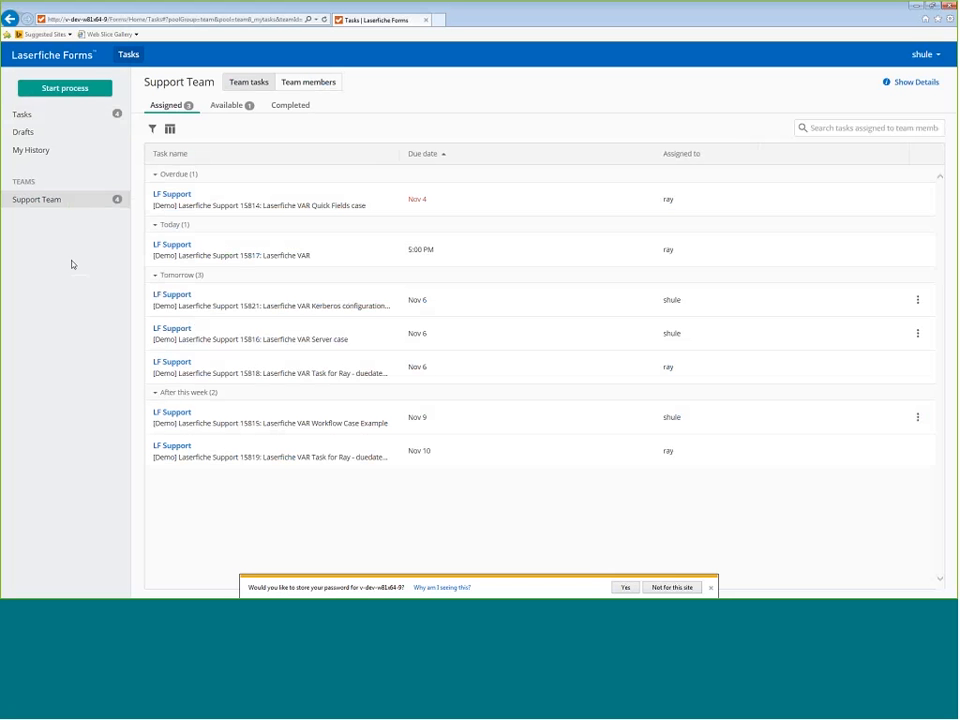
Step: Open task 15821, review its full action history, then bring up its Reassign Task dialog
{"action": "left_click", "coordinate": [172, 296]}
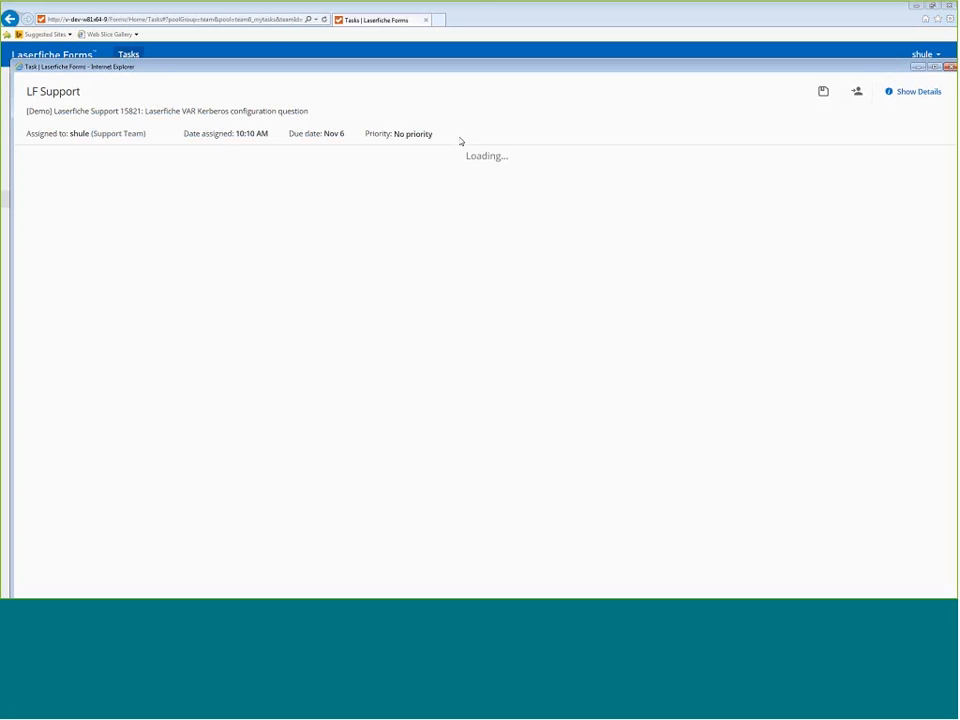
{"action": "left_click", "coordinate": [912, 91]}
{"action": "left_click", "coordinate": [855, 158]}
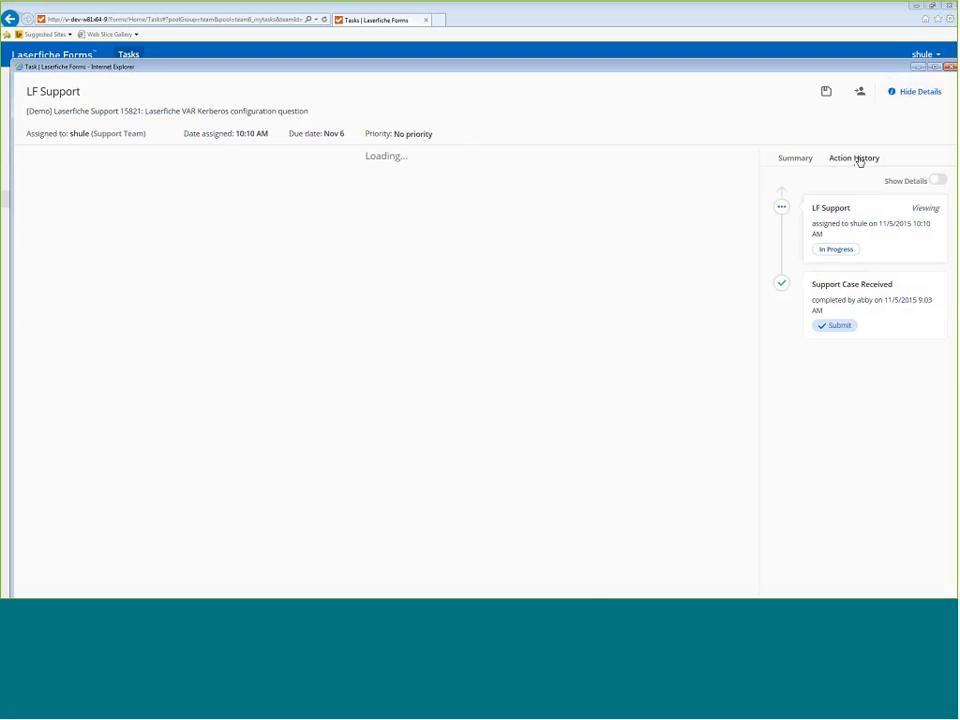
{"action": "left_click", "coordinate": [938, 181]}
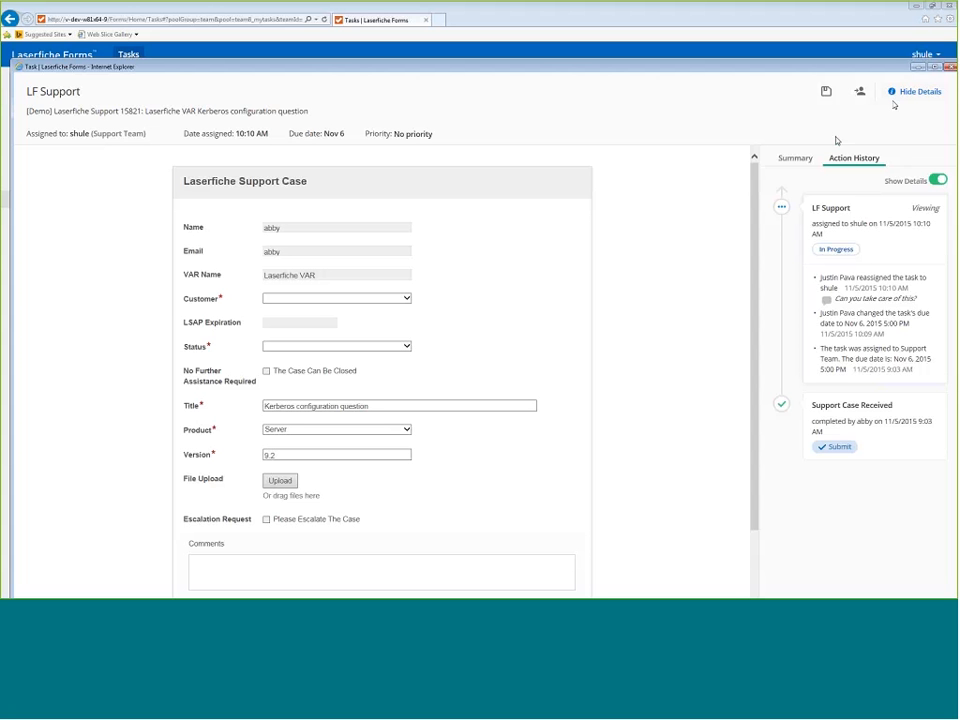
{"action": "left_click", "coordinate": [913, 97]}
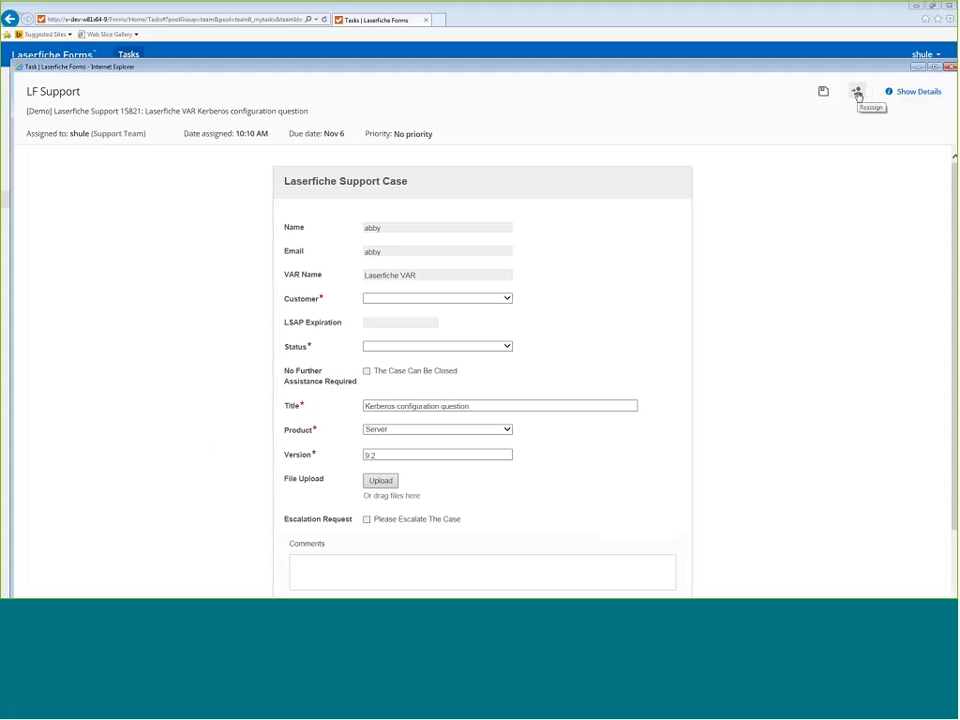
{"action": "left_click", "coordinate": [857, 94]}
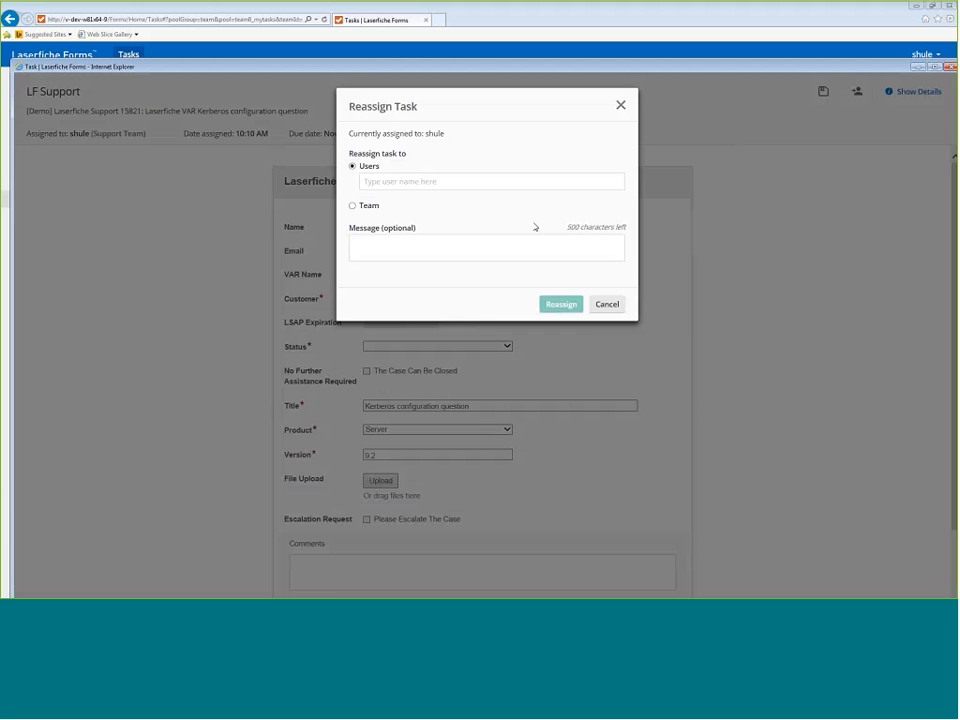
Step: Reassign the Kerberos configuration task to the Support Team as a team assignee
{"action": "left_click", "coordinate": [366, 205]}
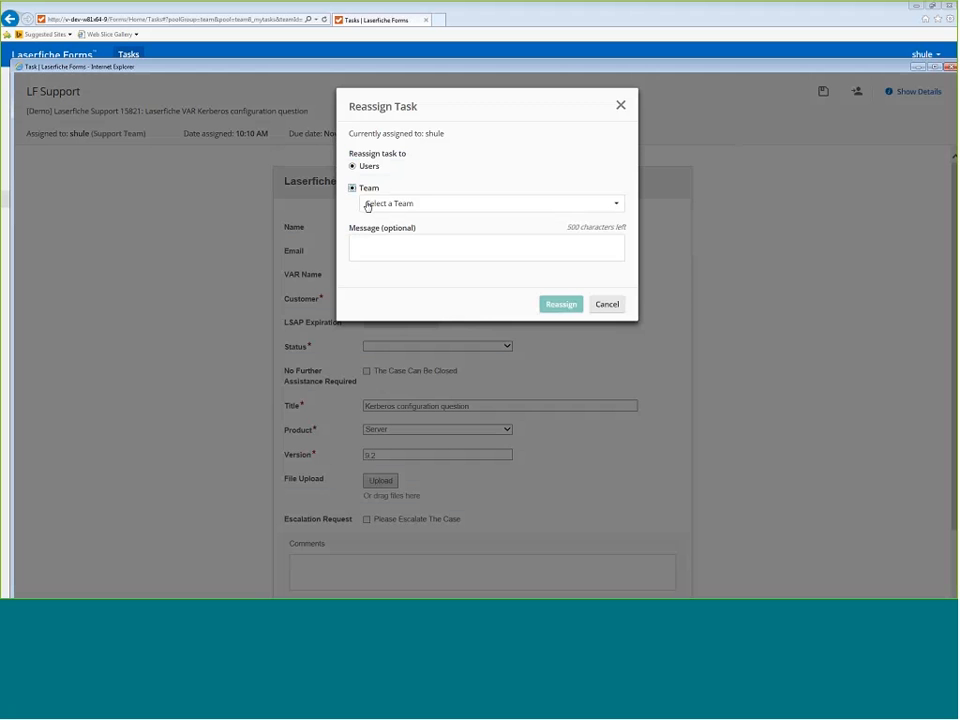
{"action": "left_click", "coordinate": [386, 204]}
{"action": "left_click", "coordinate": [392, 251]}
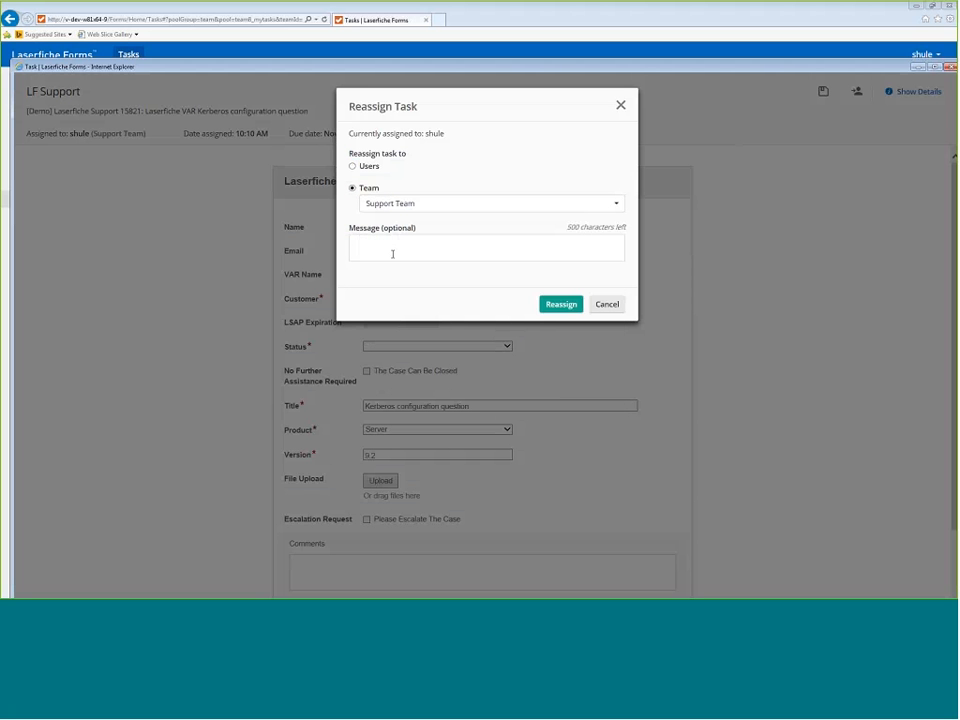
{"action": "left_click", "coordinate": [553, 308]}
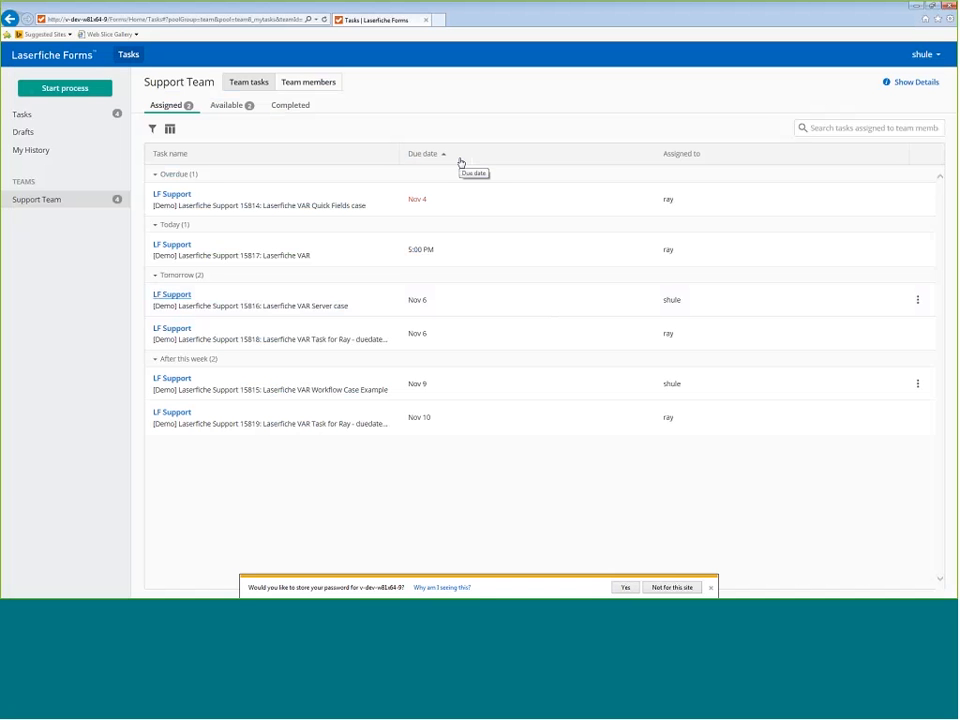
Step: Claim the available 'User forgot their password' task with Assign to me, then return to Assigned tasks
{"action": "left_click", "coordinate": [241, 104]}
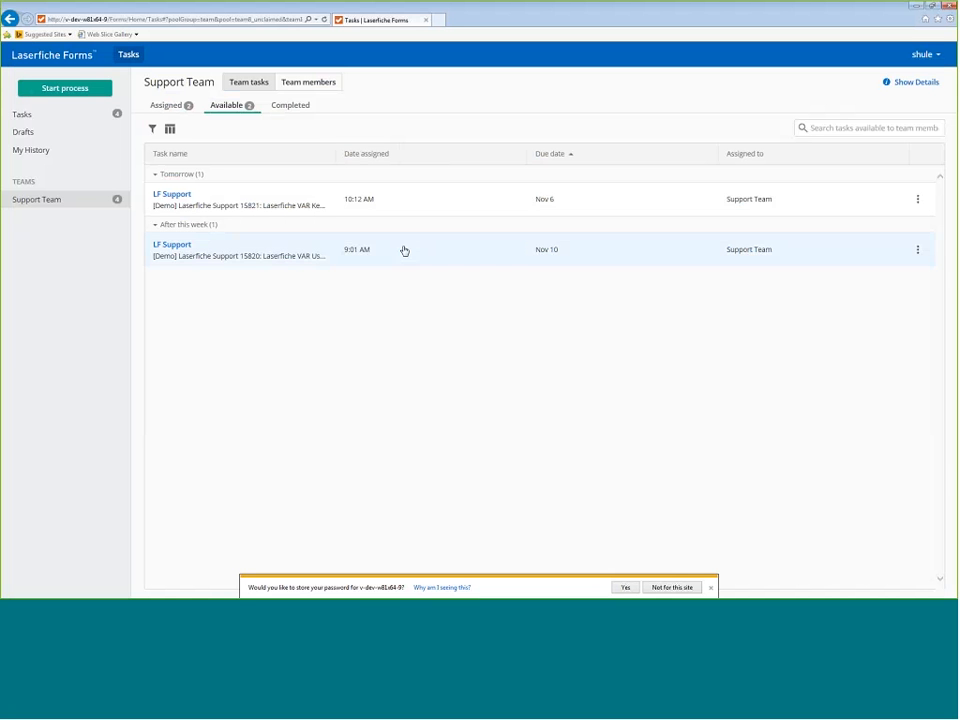
{"action": "left_click", "coordinate": [912, 82]}
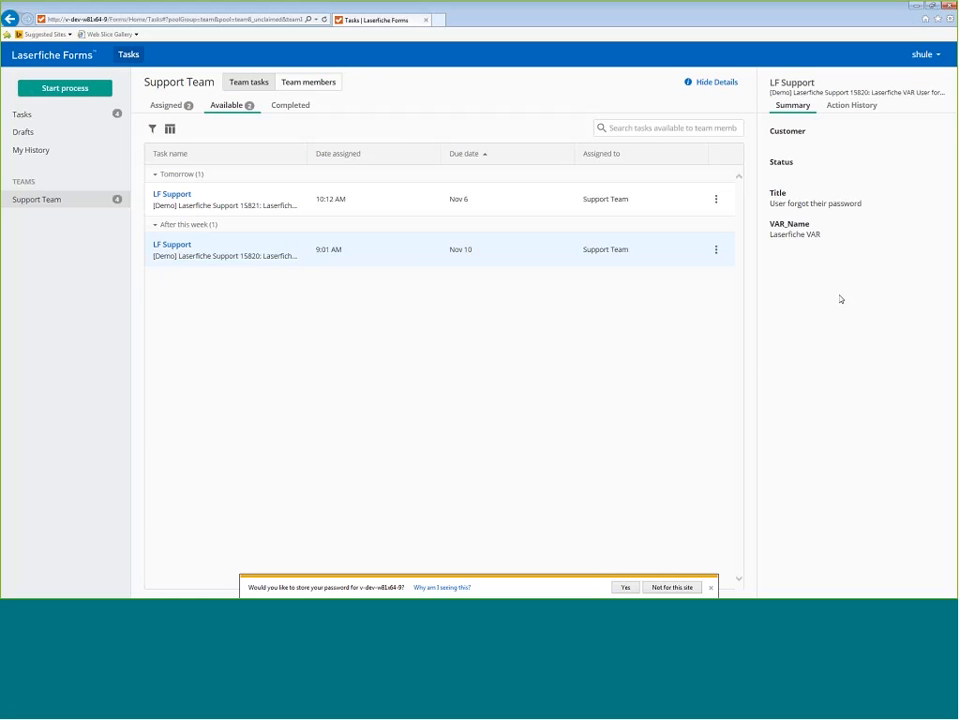
{"action": "left_click", "coordinate": [716, 250]}
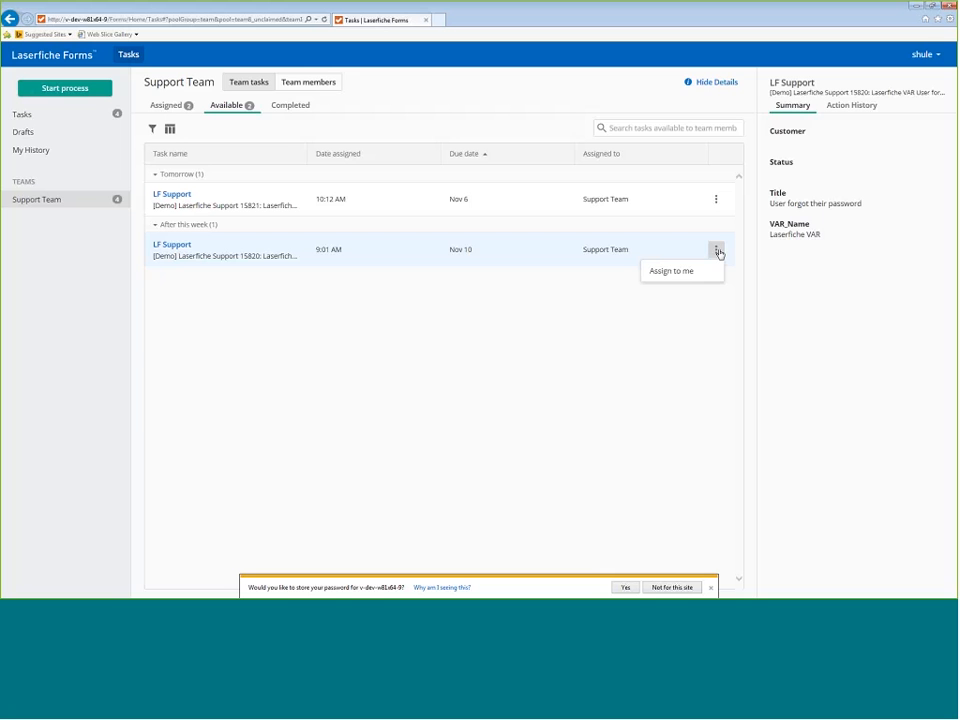
{"action": "left_click", "coordinate": [672, 271]}
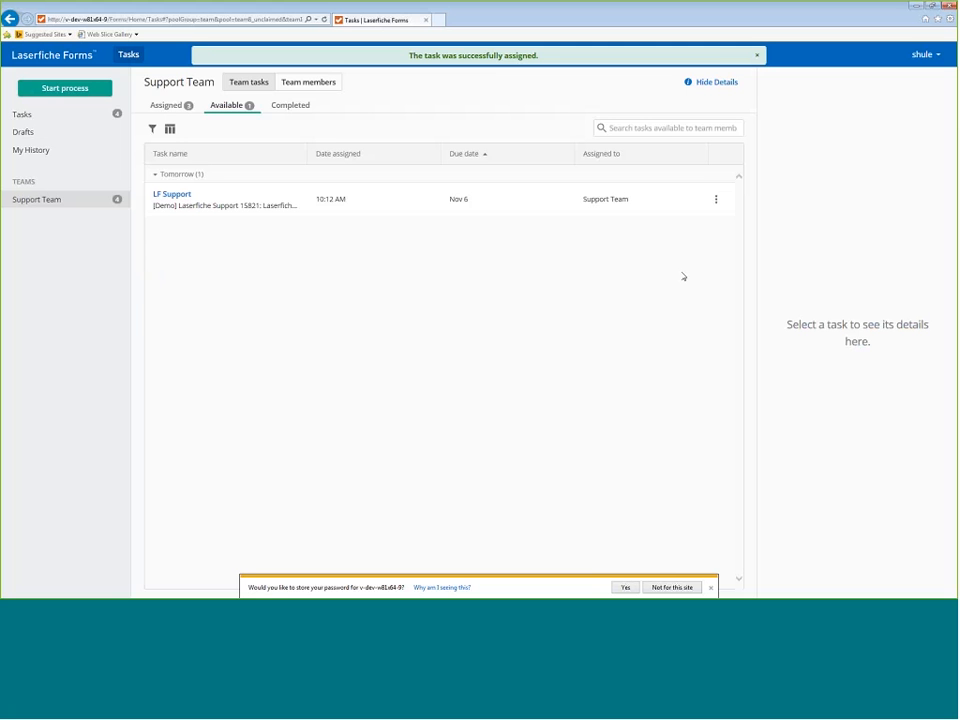
{"action": "left_click", "coordinate": [166, 105]}
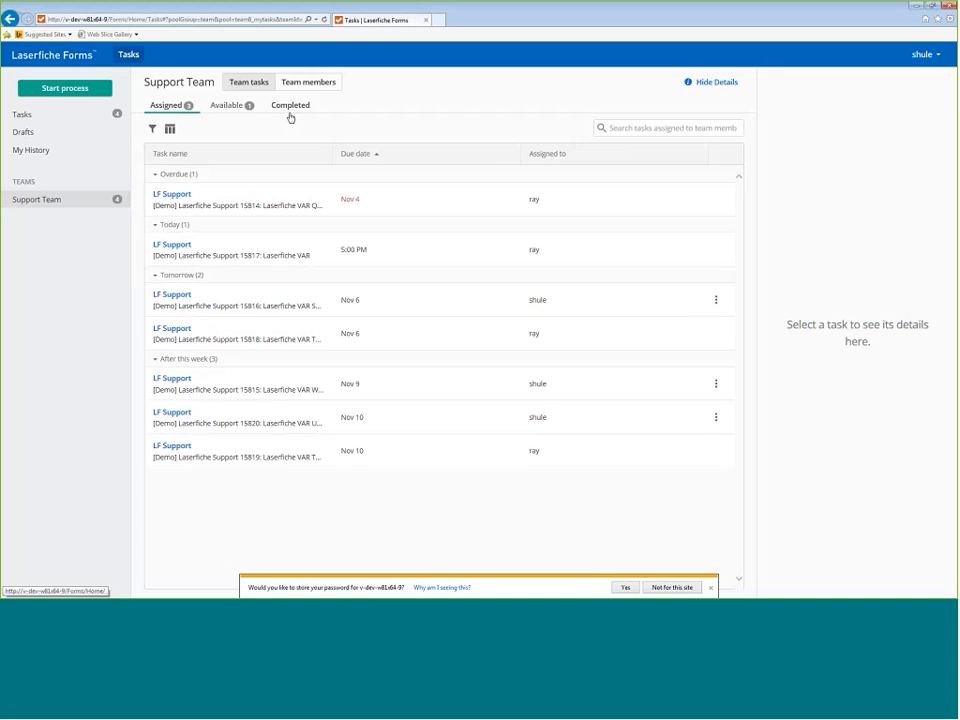
Step: Open the forgotten-password task, comment 'Try the following...', and save it as a draft
{"action": "left_click", "coordinate": [178, 413]}
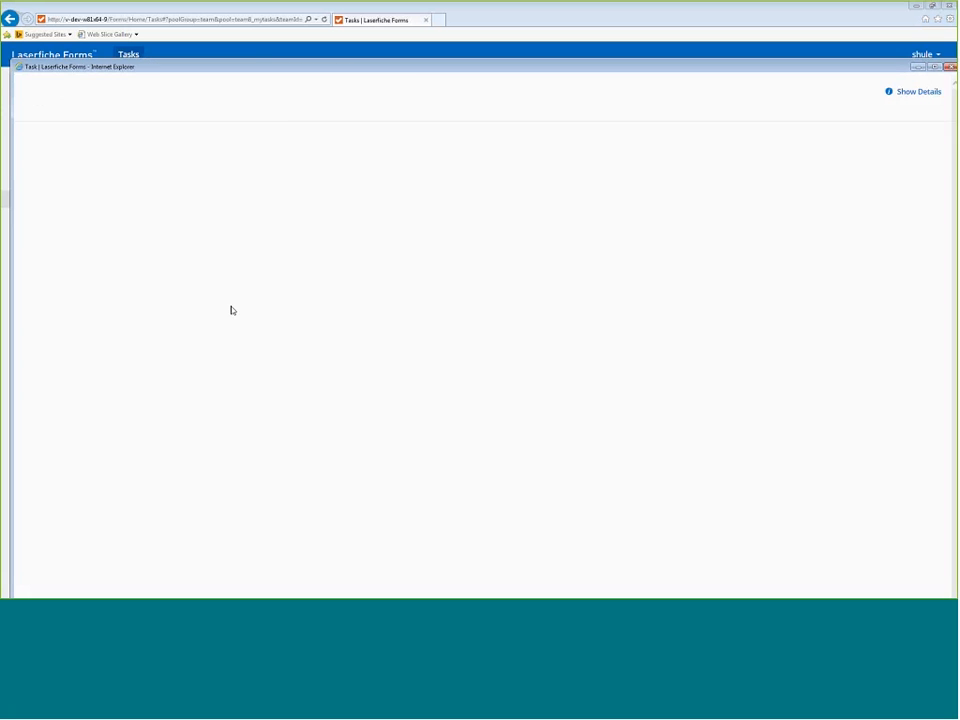
{"action": "scroll", "coordinate": [278, 375], "scroll_direction": "down", "scroll_amount": 2}
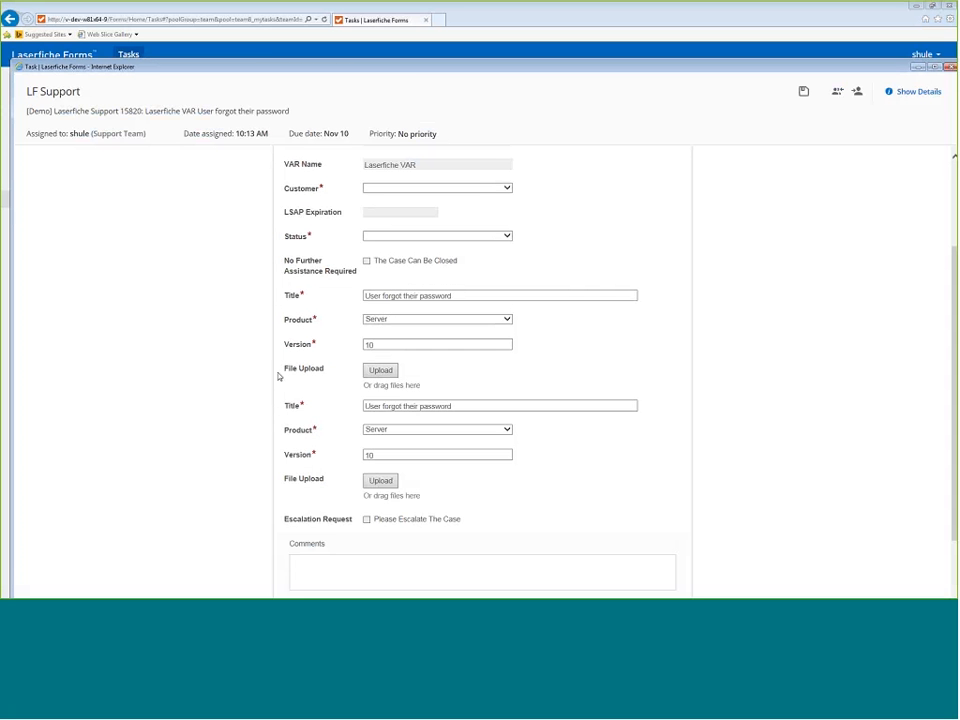
{"action": "left_click", "coordinate": [333, 457]}
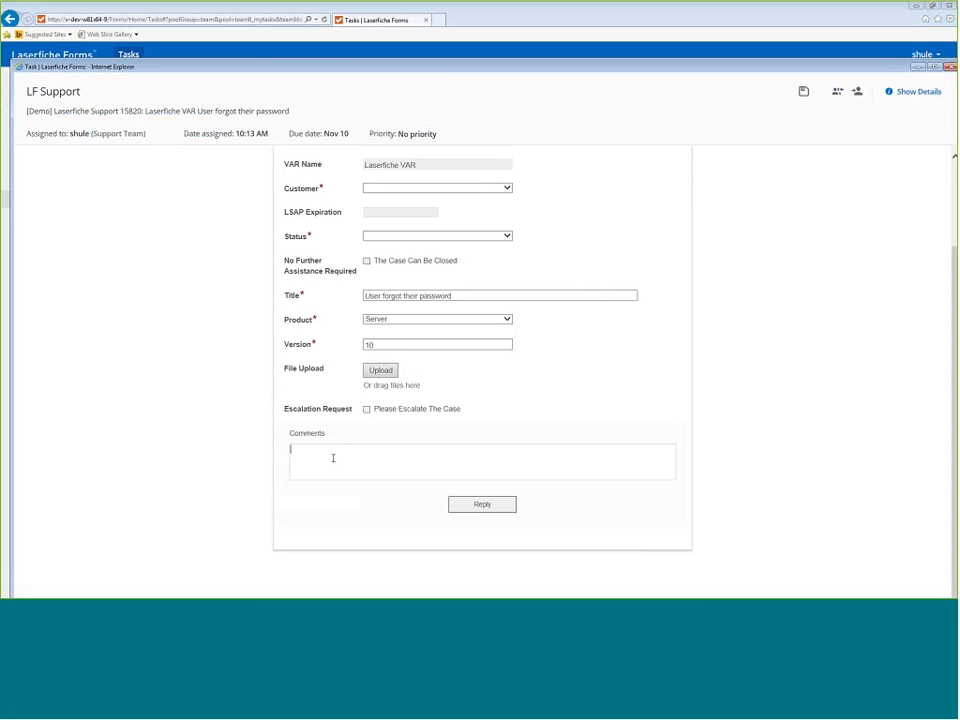
{"action": "type", "text": "Try the following..."}
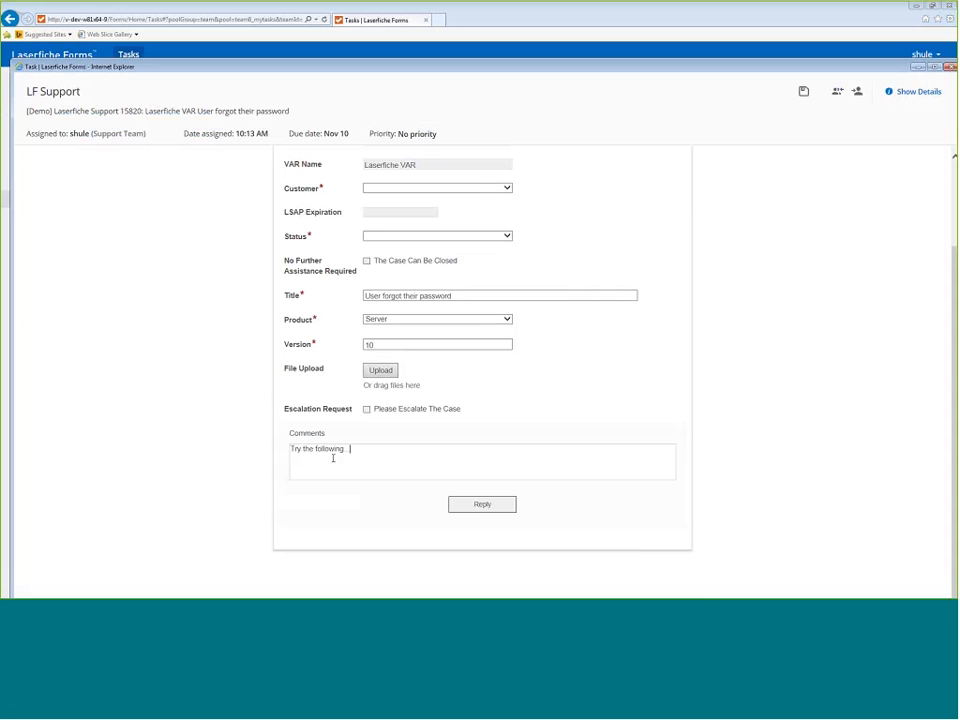
{"action": "left_click", "coordinate": [806, 93]}
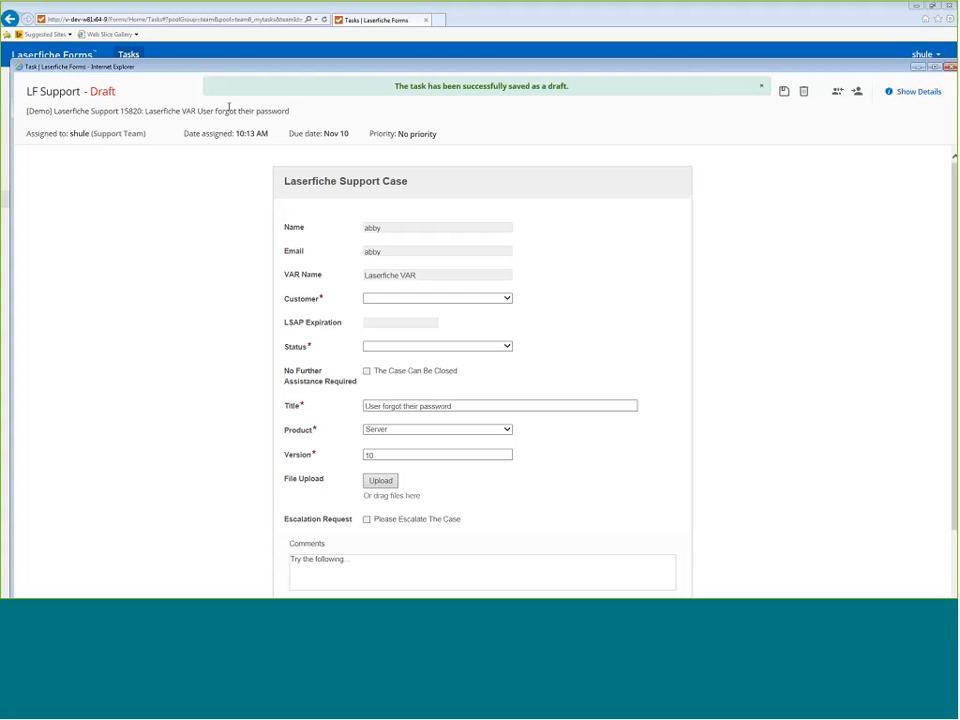
Step: Close the task window and discard the forgotten-password task's saved draft
{"action": "left_click", "coordinate": [950, 67]}
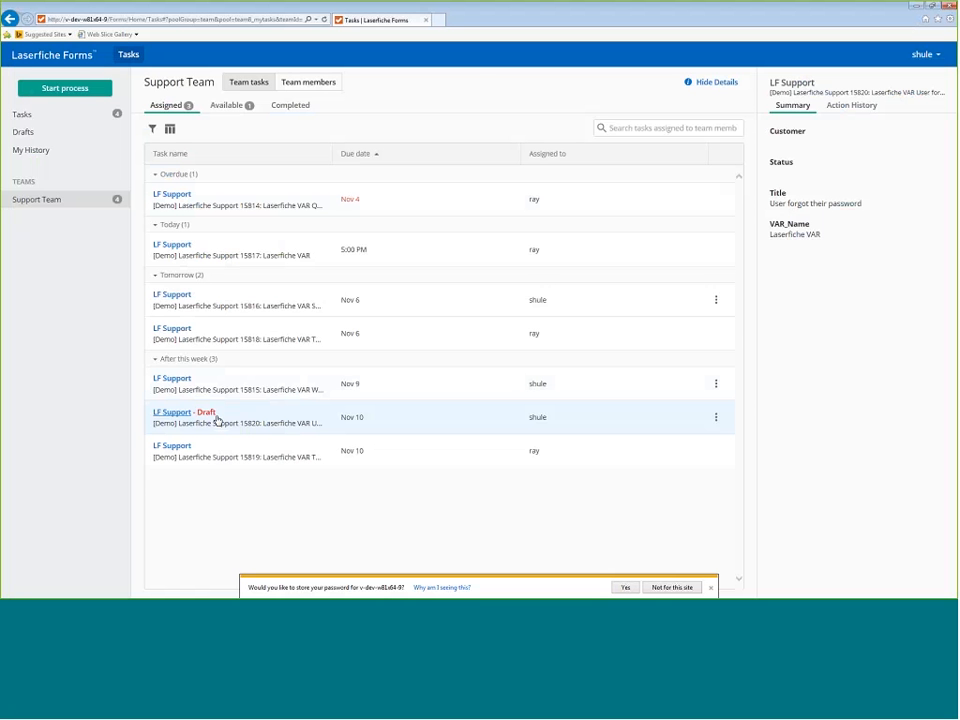
{"action": "left_click", "coordinate": [714, 419]}
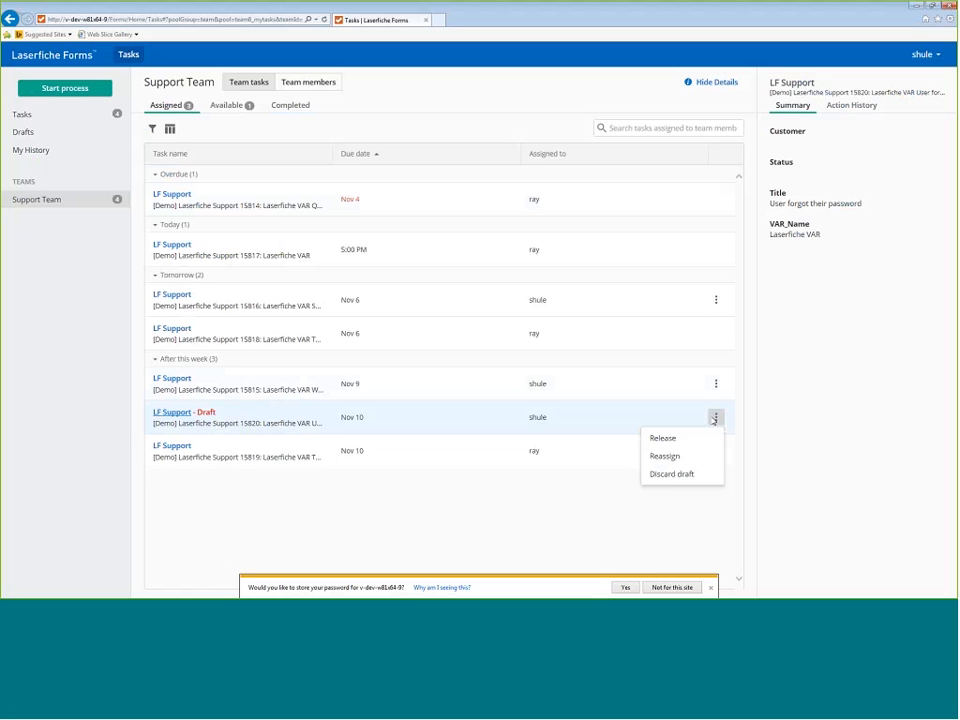
{"action": "left_click", "coordinate": [672, 477]}
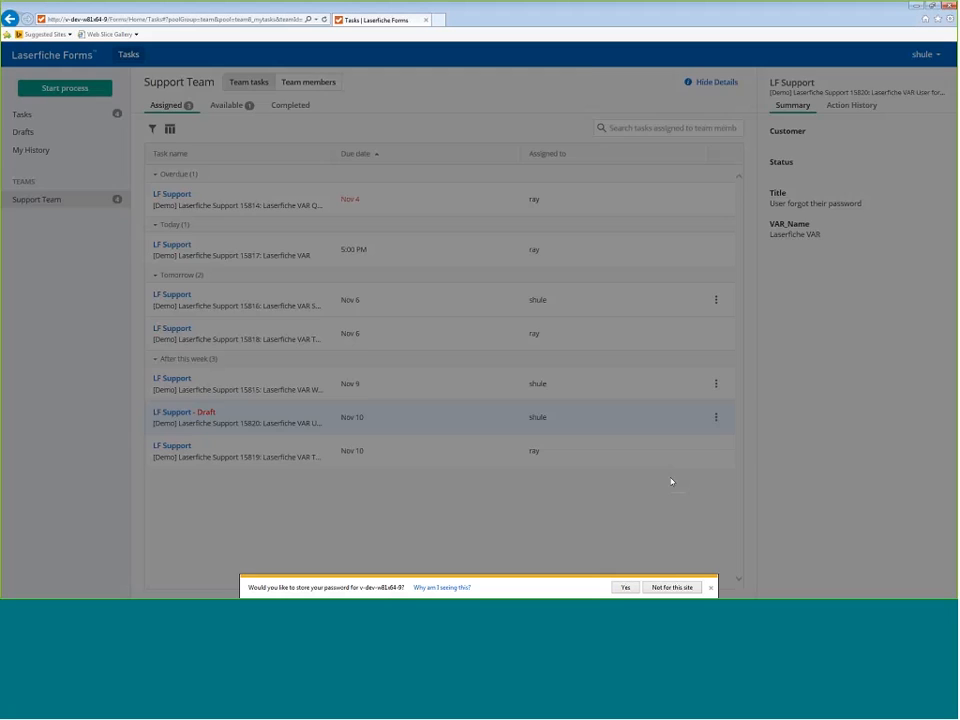
{"action": "left_click", "coordinate": [511, 166]}
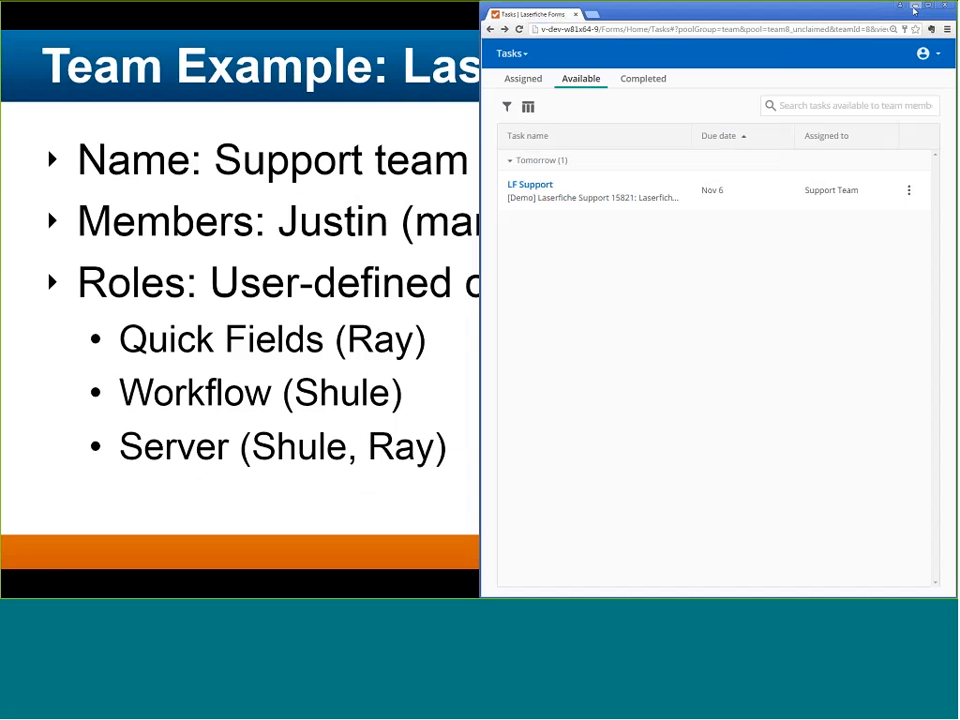
Step: Minimize the browser and advance the PowerPoint slideshow to the next slide
{"action": "left_click", "coordinate": [915, 9]}
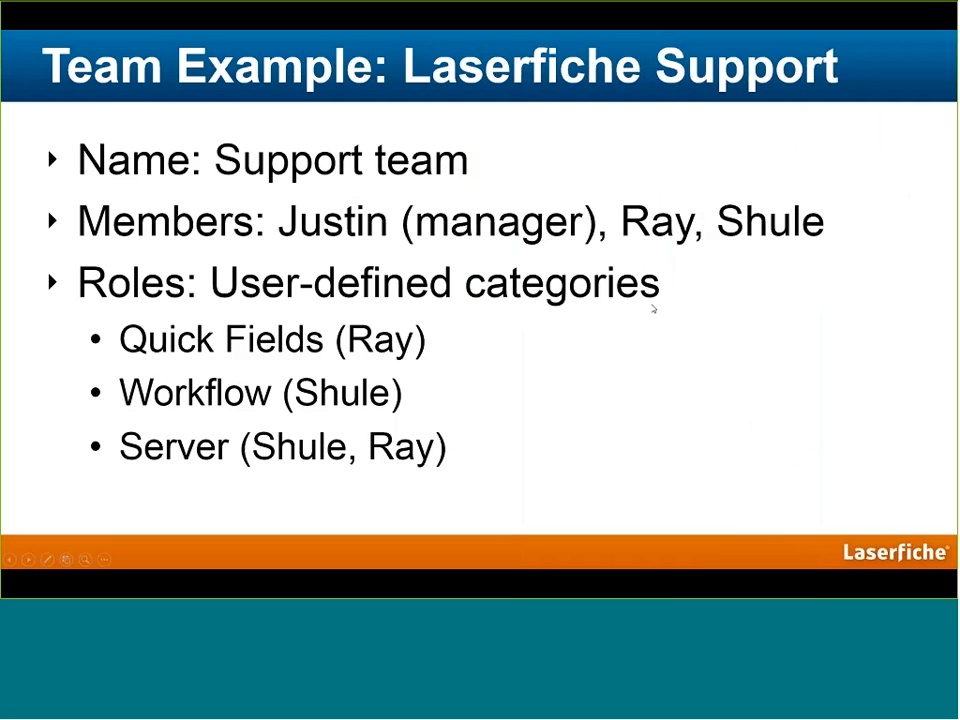
{"action": "left_click", "coordinate": [653, 308]}
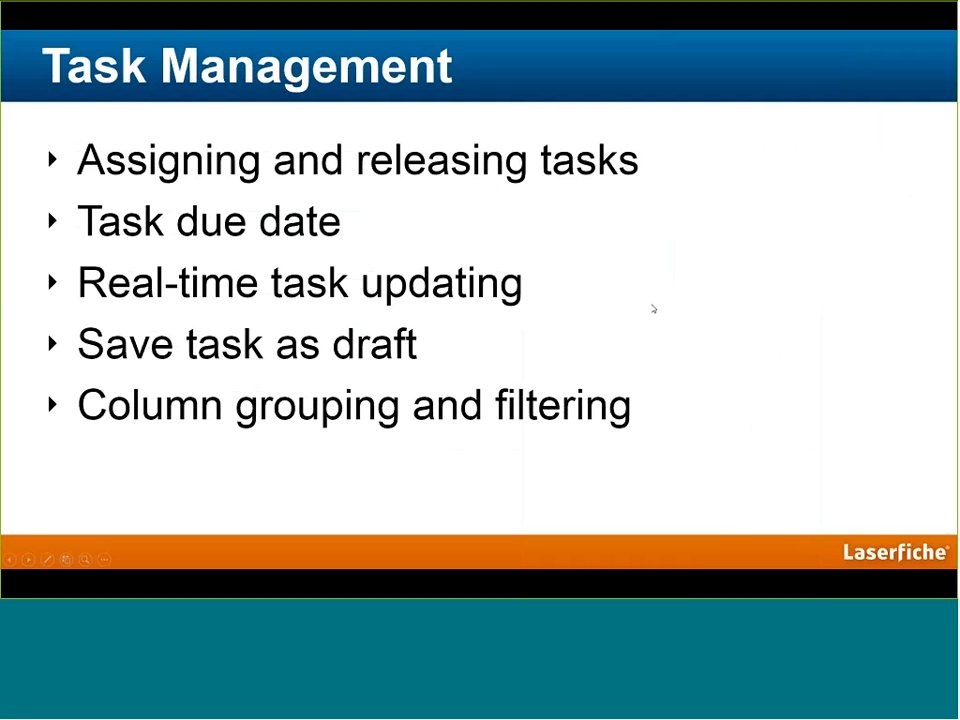